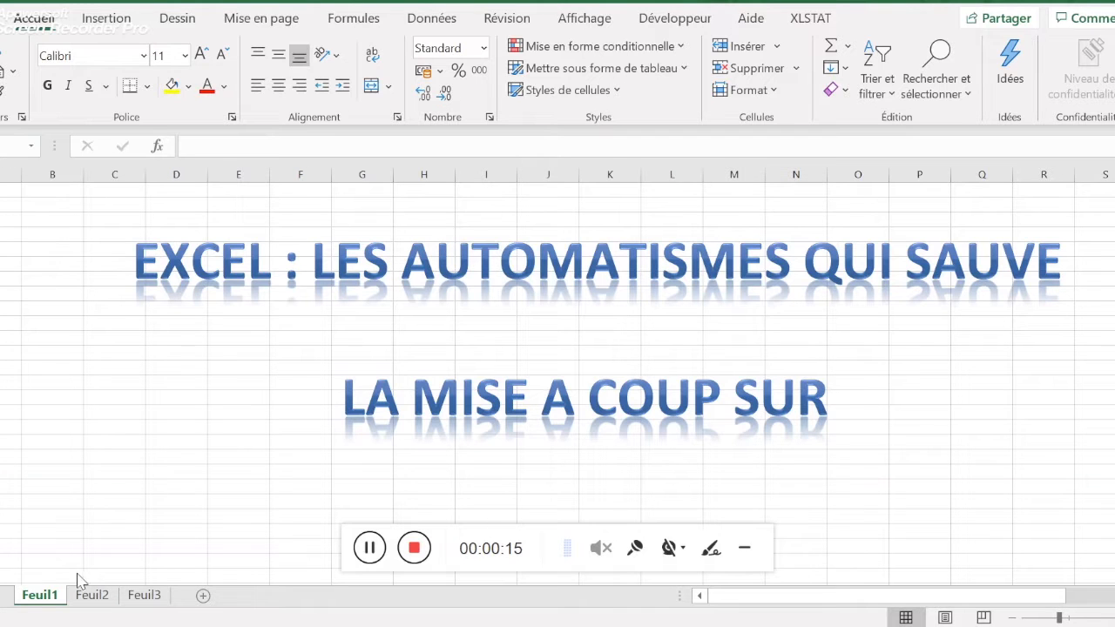
- Open the Feuil2 sheet and examine the concert table's chronological order, date and artist columns
click(418, 546)
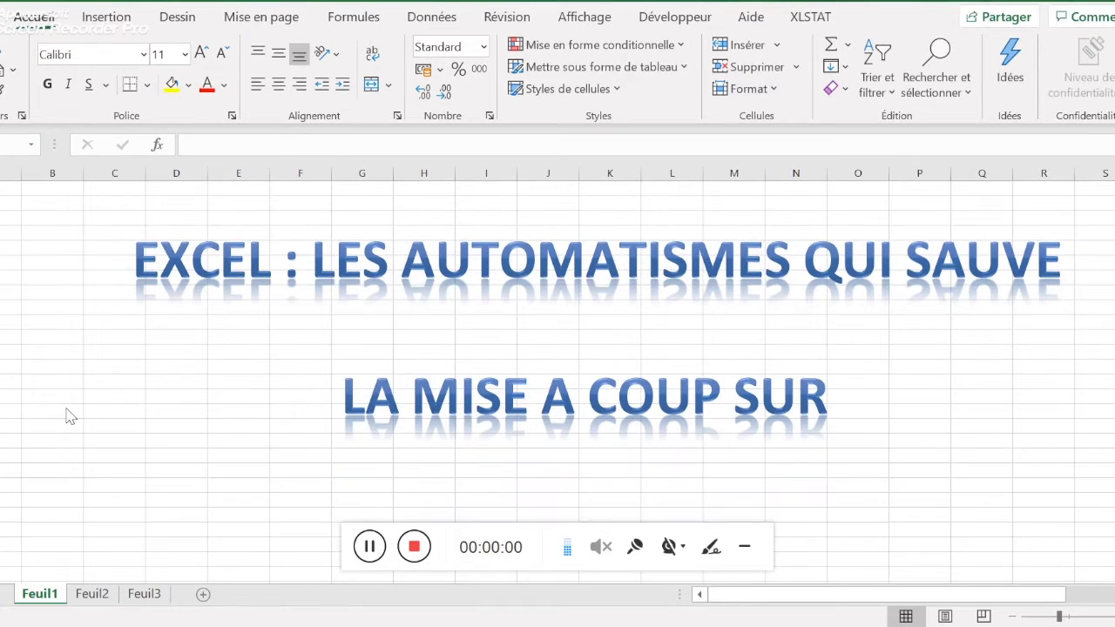
click(86, 597)
scroll(409, 368, down, 2)
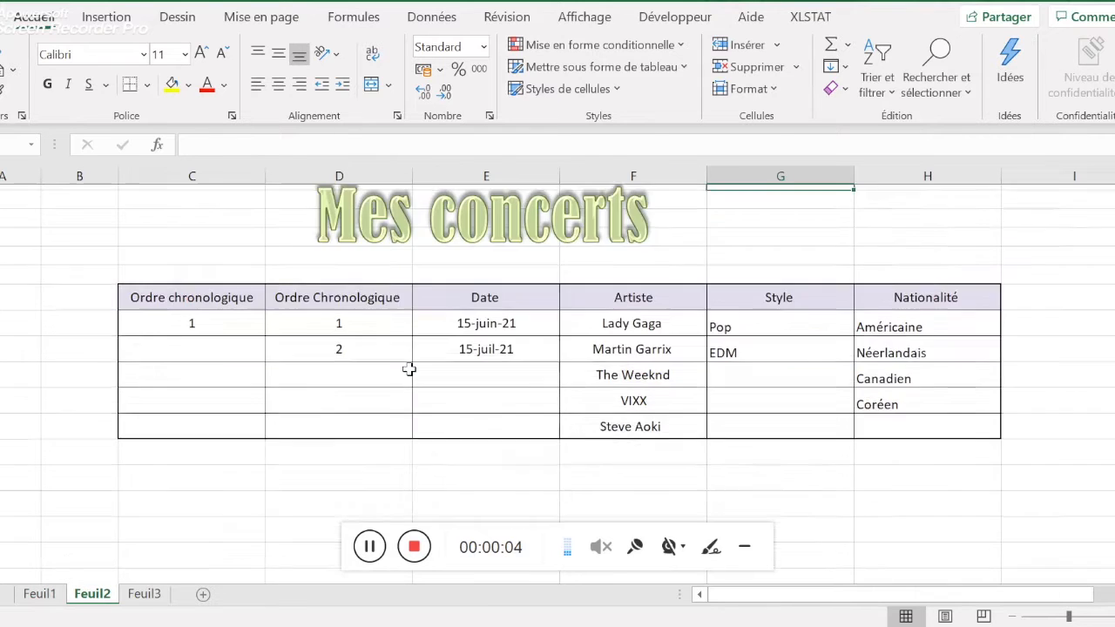
scroll(408, 369, up, 2)
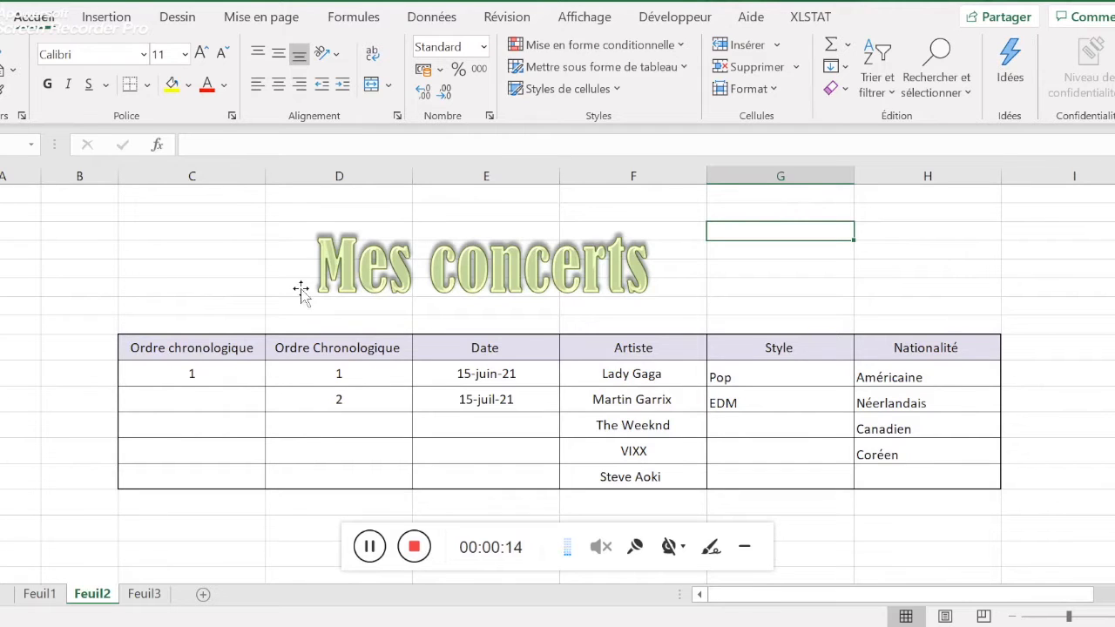
click(183, 348)
click(271, 348)
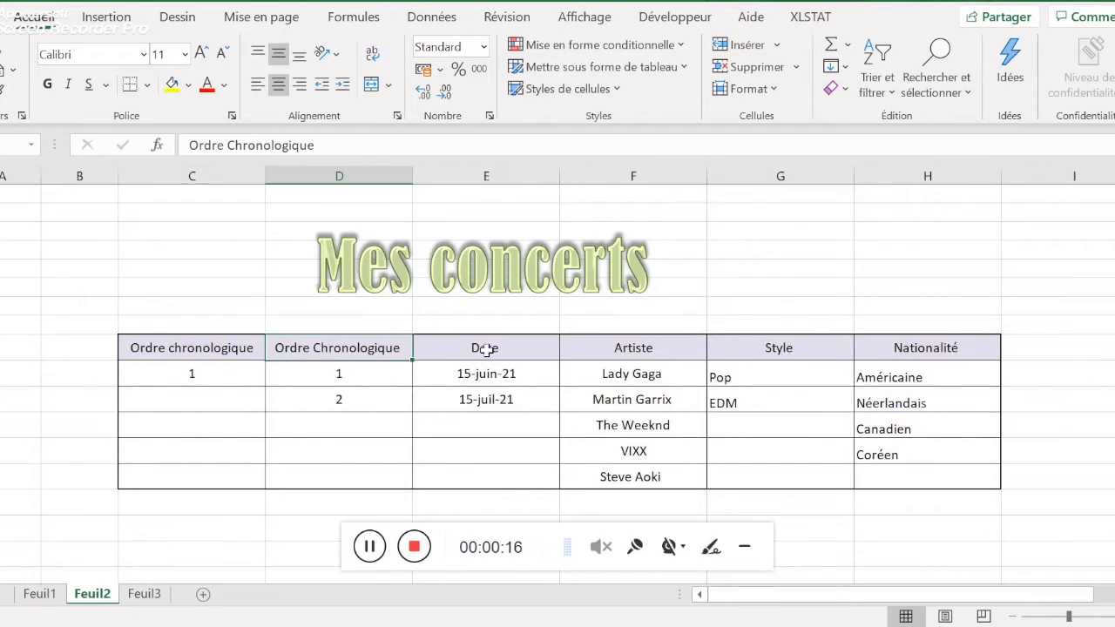
click(485, 349)
click(467, 373)
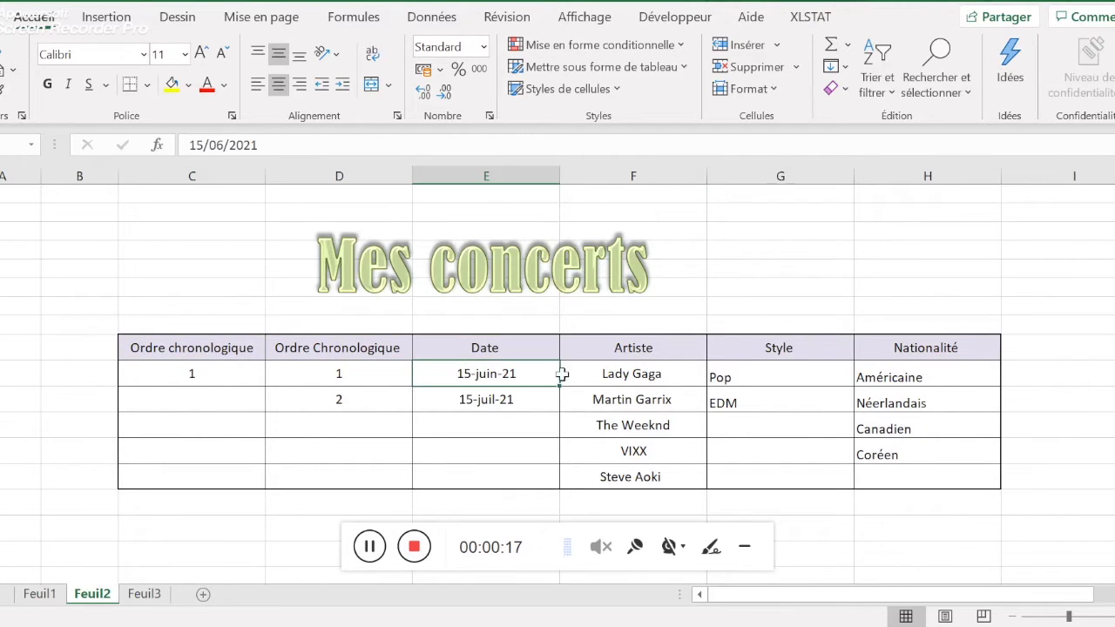
click(646, 370)
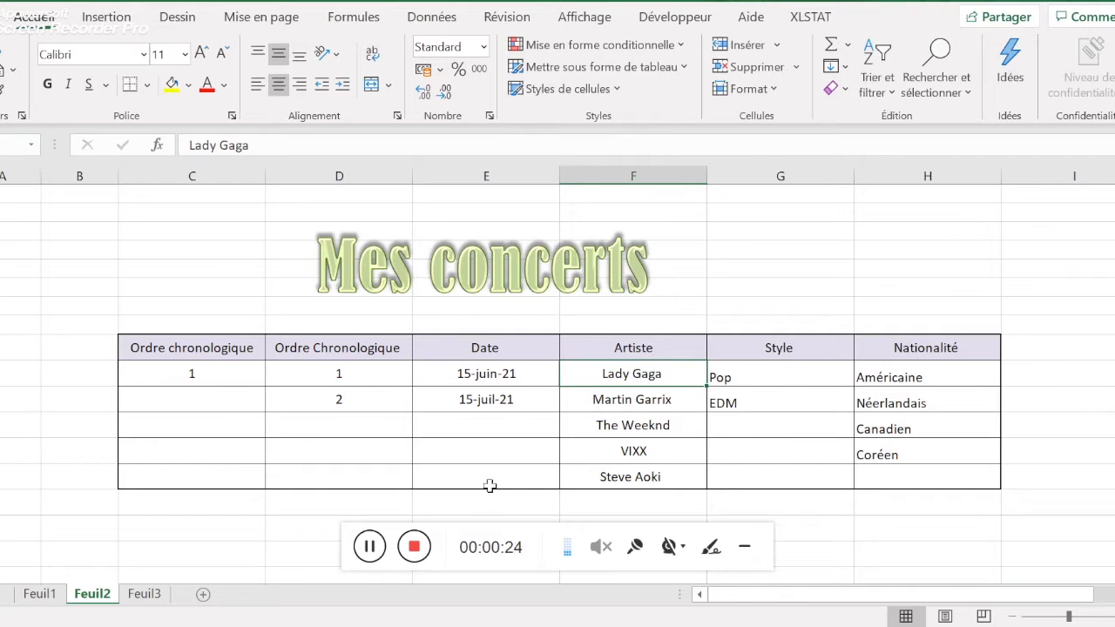
click(415, 547)
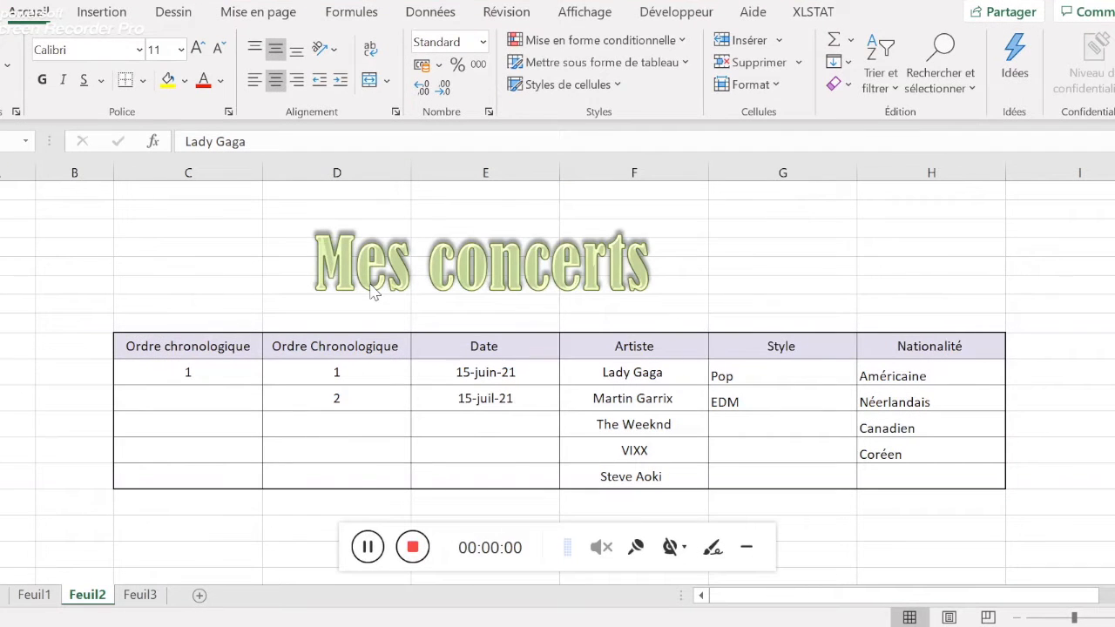
- Extend the 1, 2 series in the second chronological order column (D) down to 5 in the table's last row
click(313, 372)
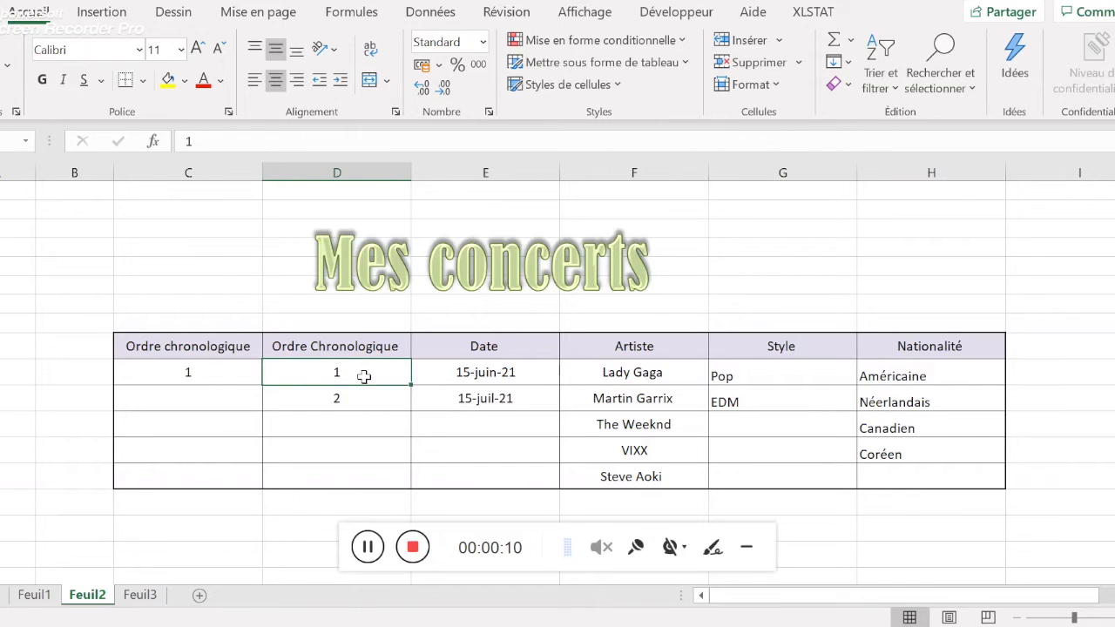
drag(366, 375, 366, 397)
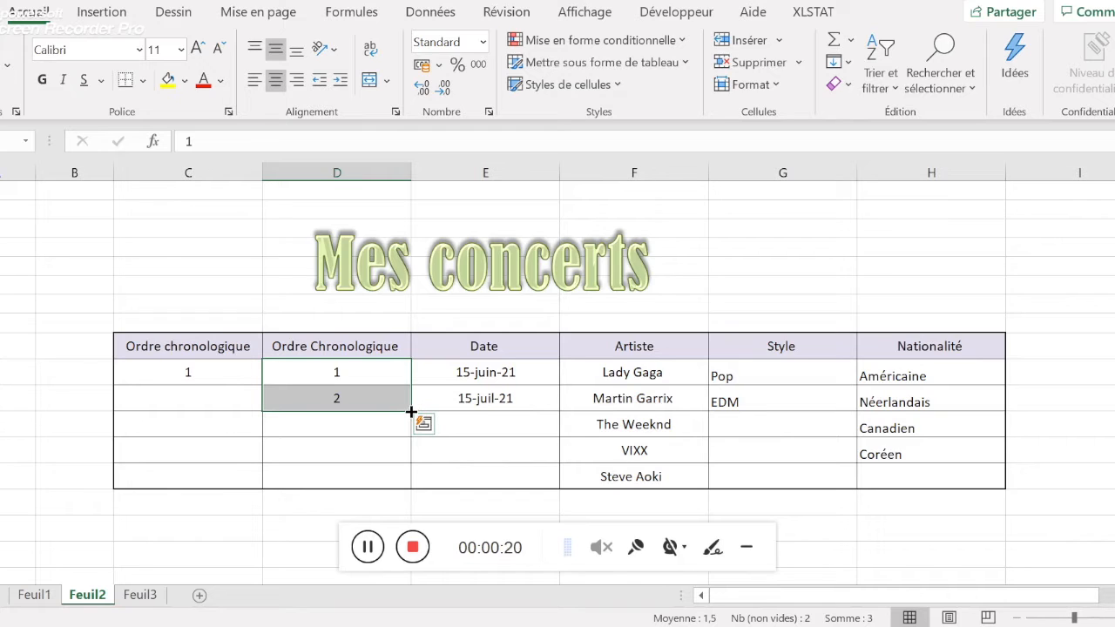
drag(411, 412, 405, 486)
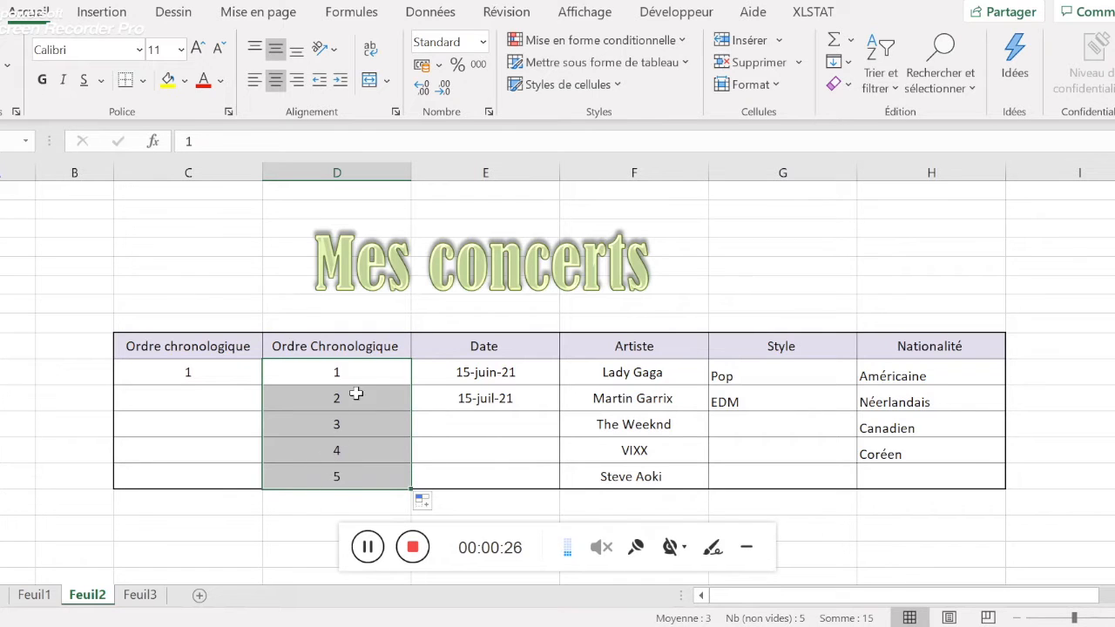
- Extend the monthly series of 15-juin-21 and 15-juil-21 in the Date column down to the Steve Aoki row
click(447, 380)
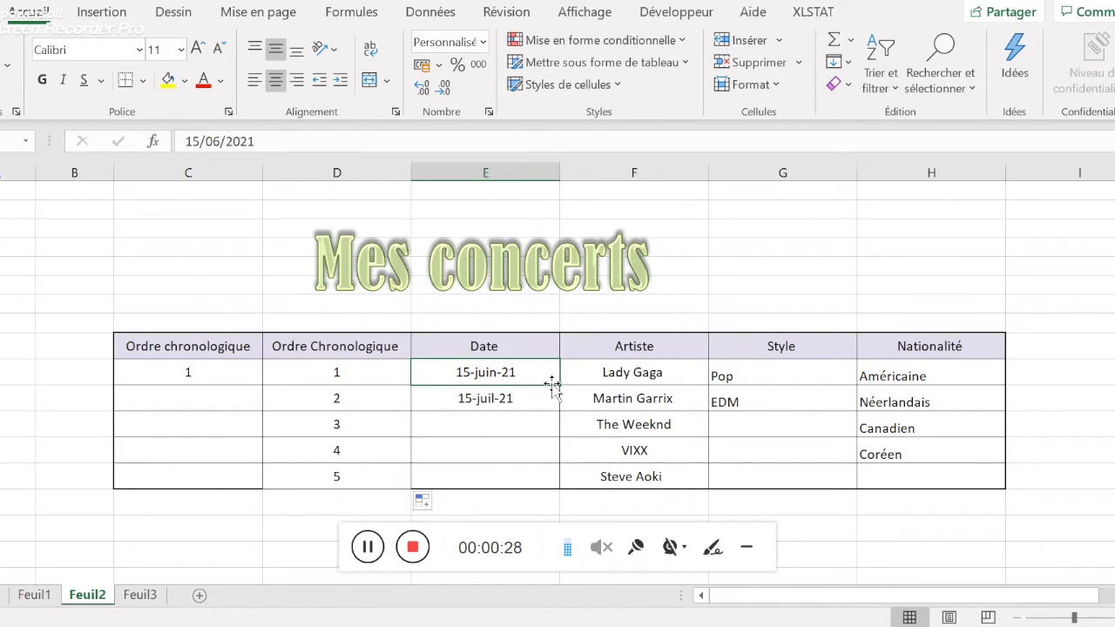
mouse_move(559, 385)
mouse_down()
mouse_move(553, 428)
mouse_move(562, 383)
mouse_up()
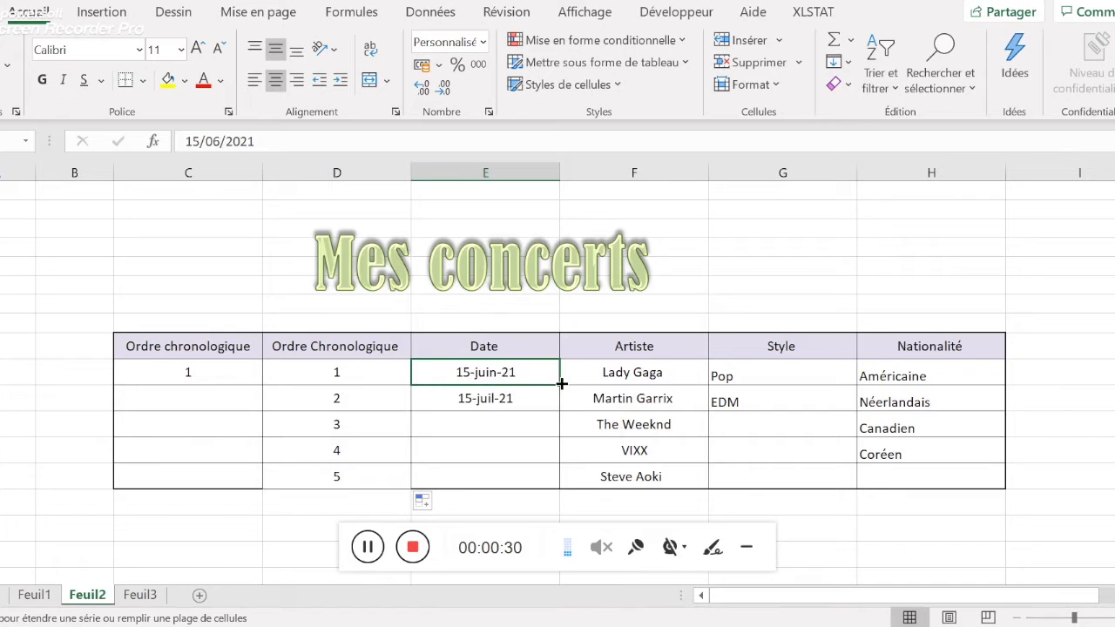
drag(446, 373, 500, 398)
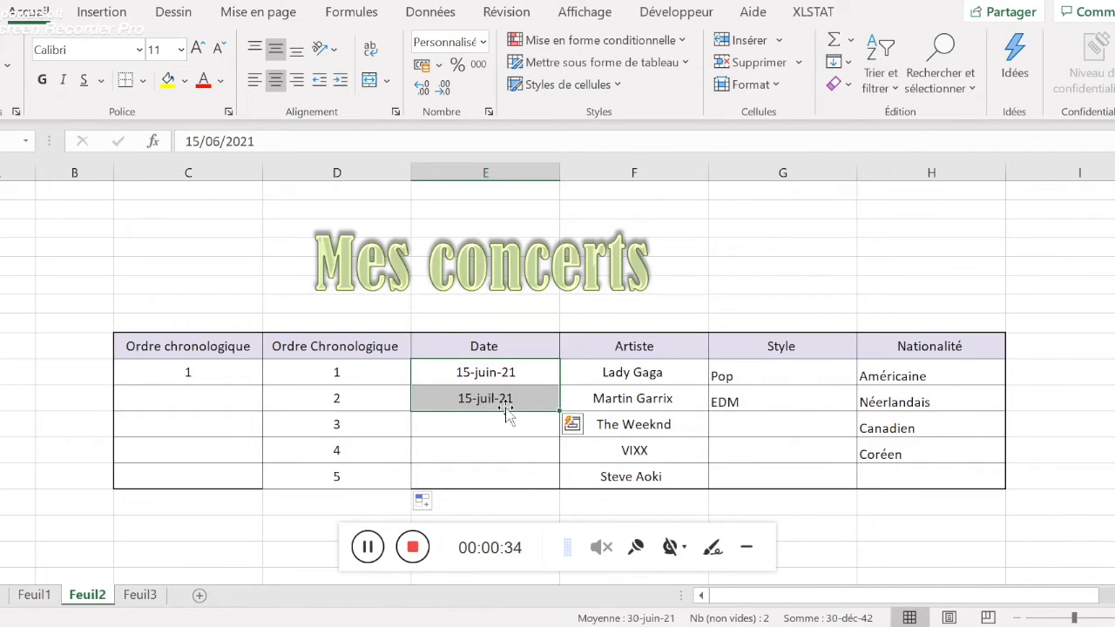
drag(558, 413, 543, 492)
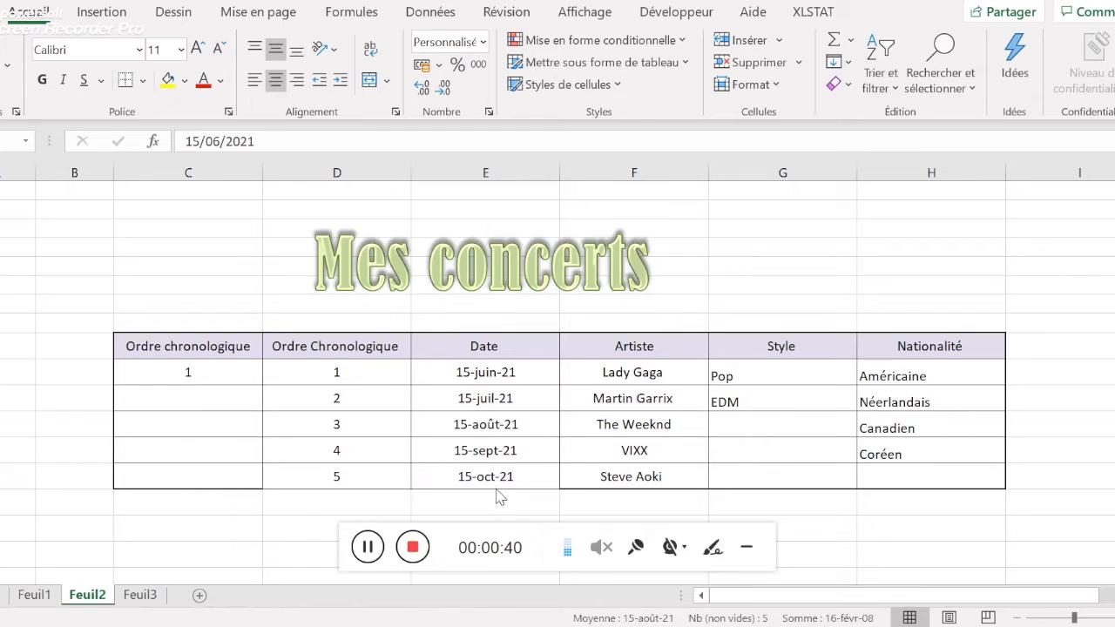
scroll(501, 497, down, 2)
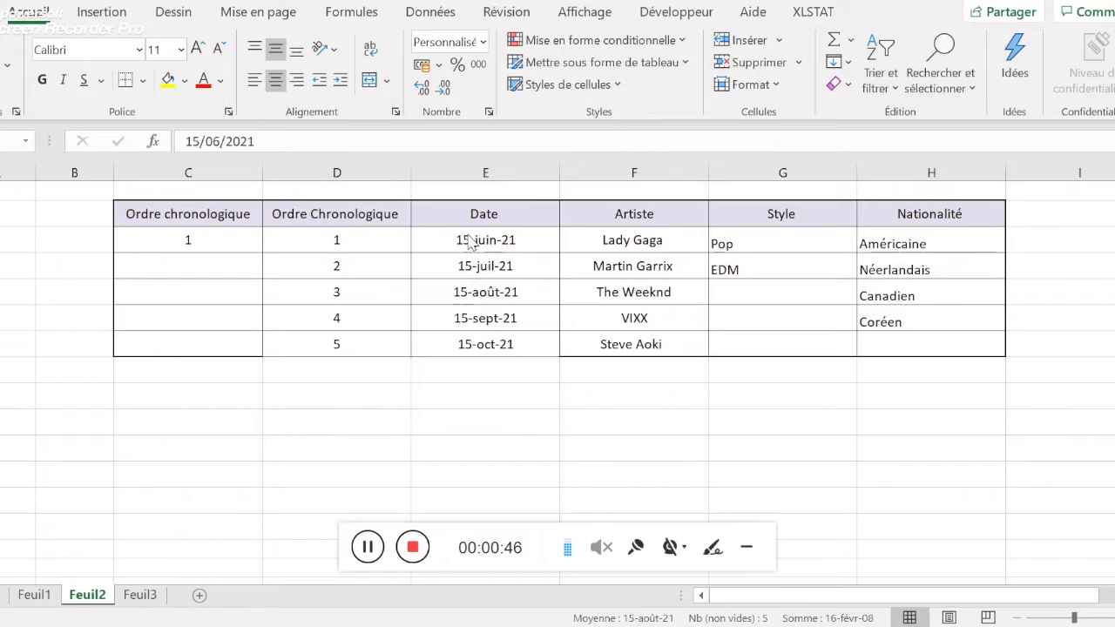
scroll(523, 260, up, 2)
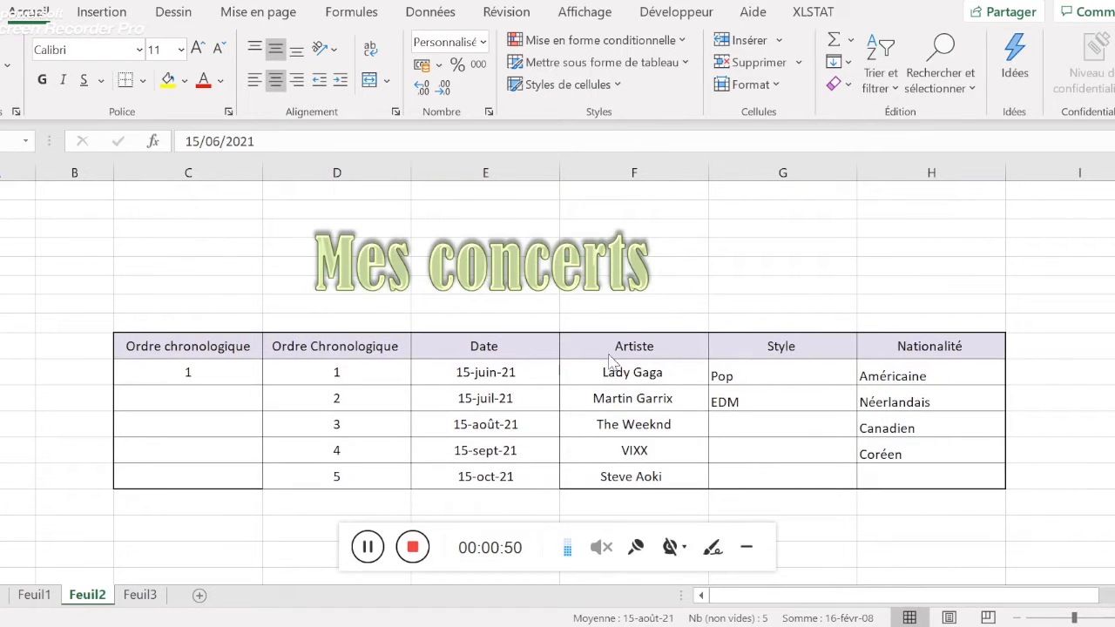
click(413, 549)
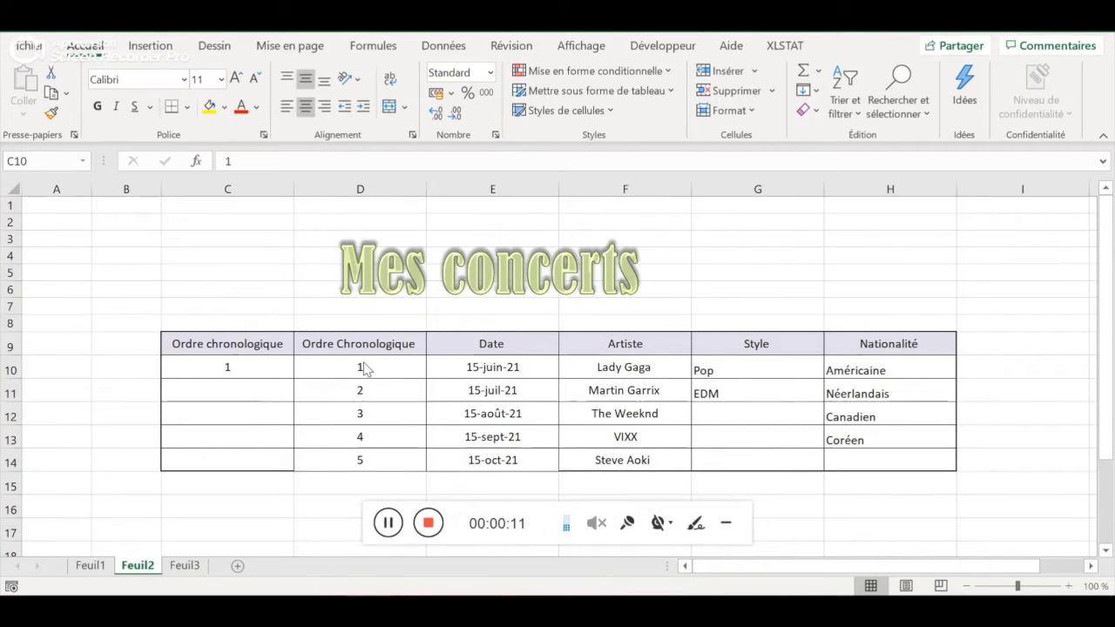
- Compare the starting cells of both chronological order columns and examine the fill options available for cell C10
click(219, 366)
drag(413, 367, 363, 363)
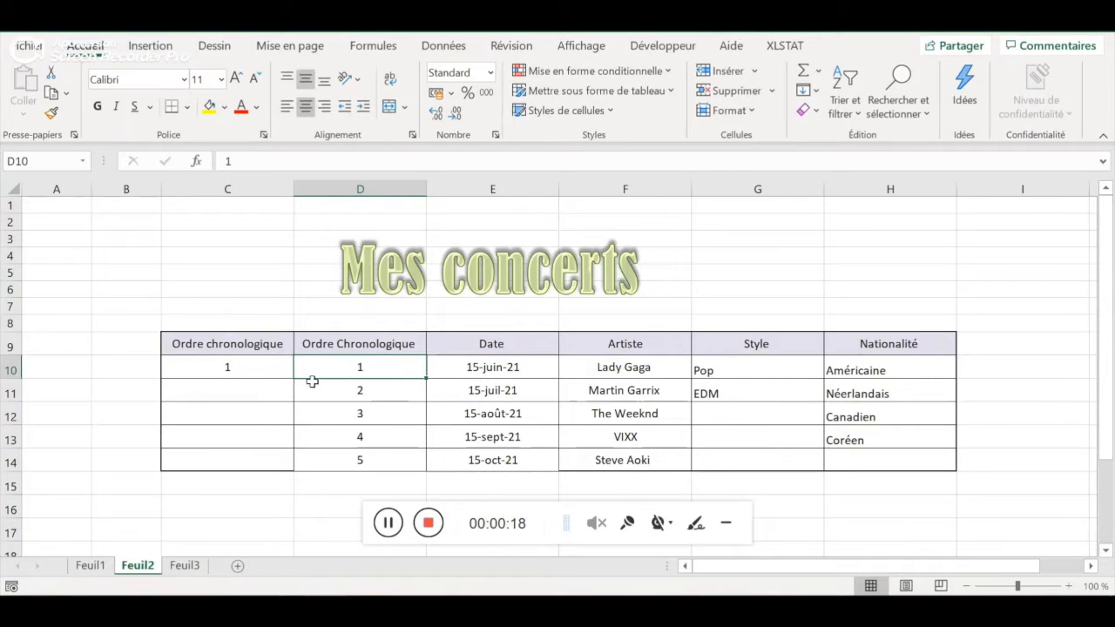
click(236, 371)
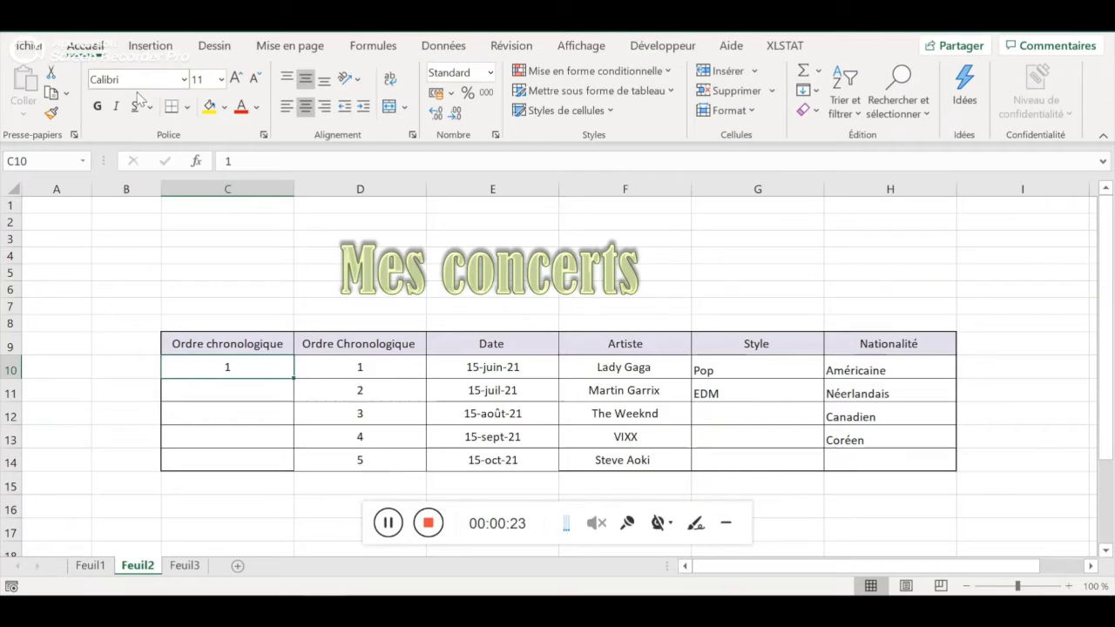
click(224, 391)
click(213, 367)
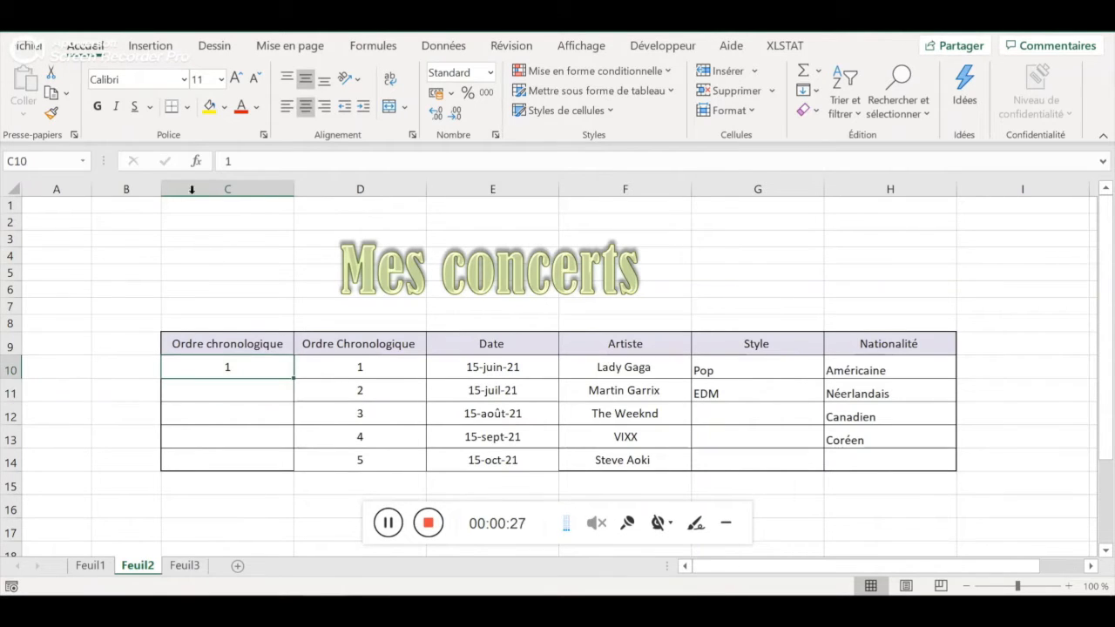
click(818, 91)
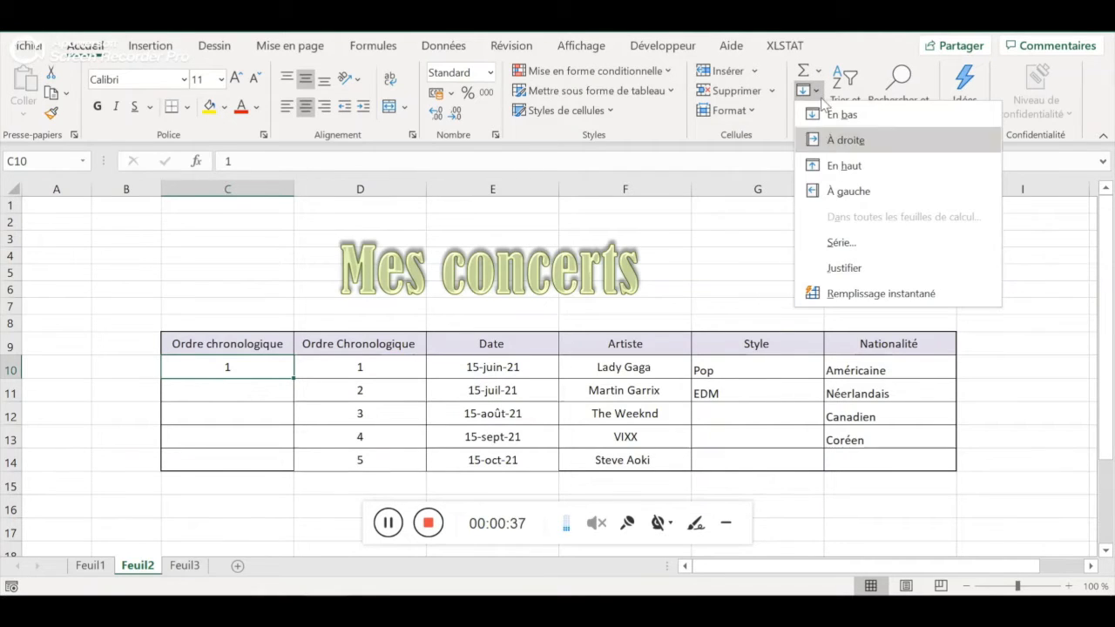
click(859, 294)
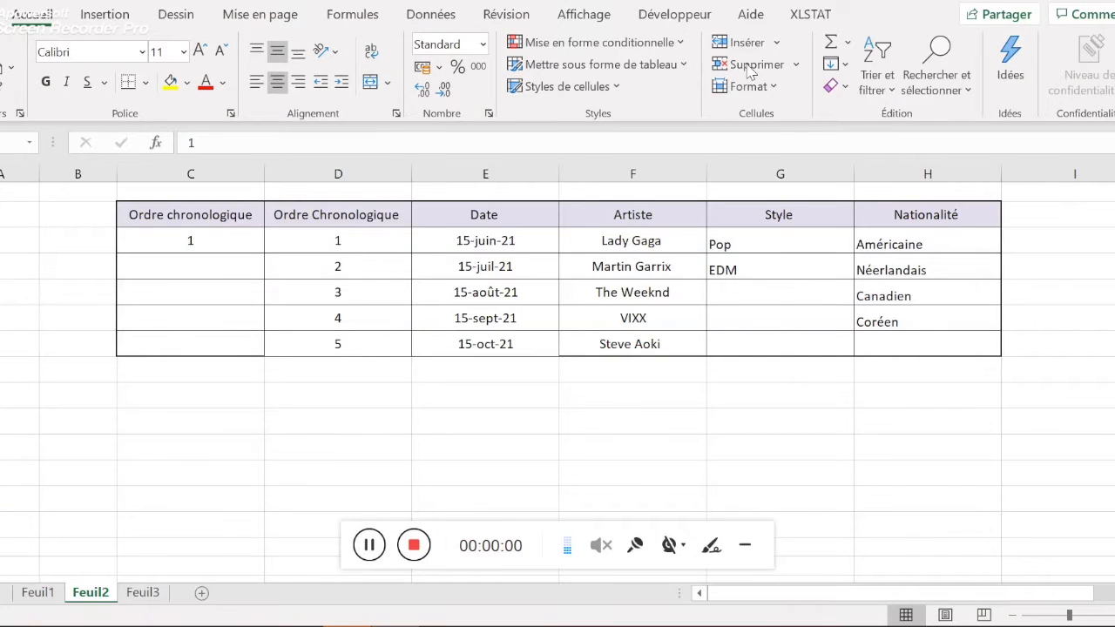
click(839, 64)
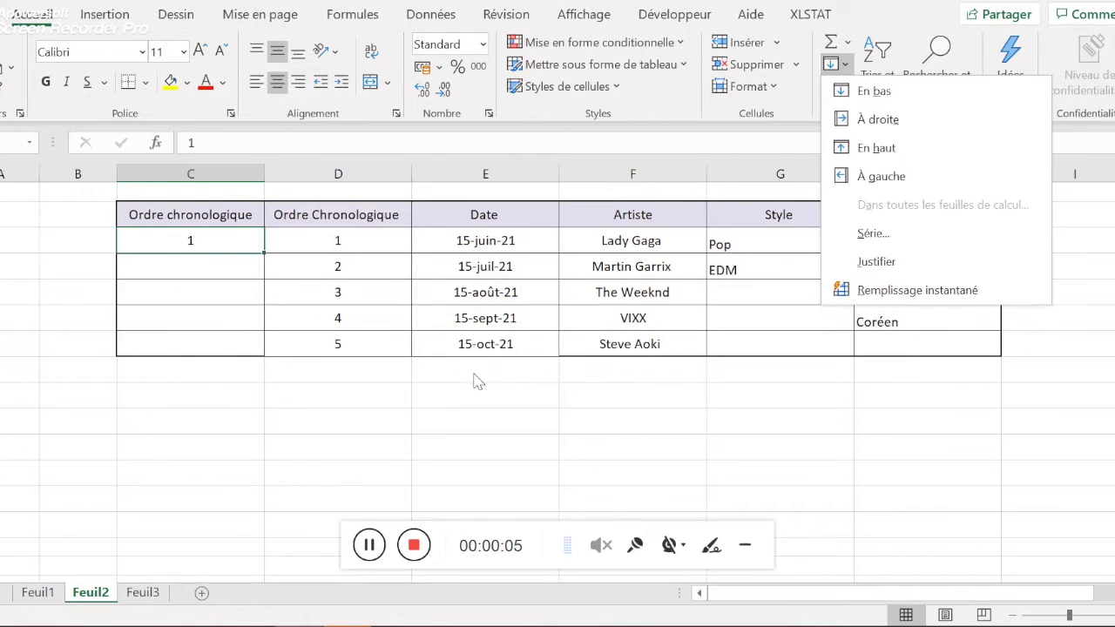
click(396, 412)
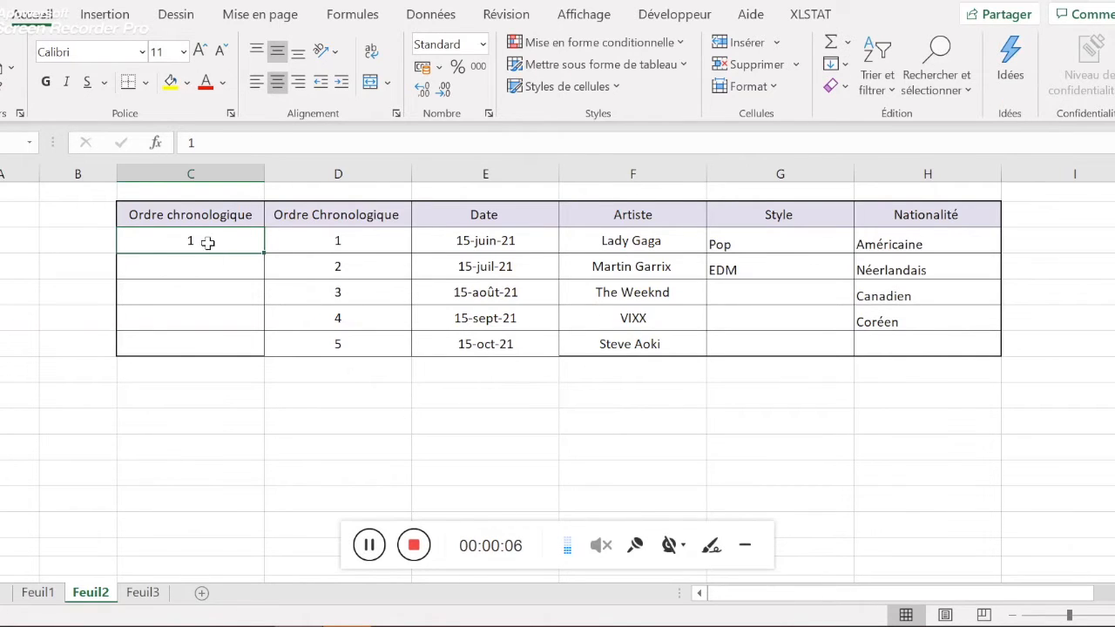
click(839, 64)
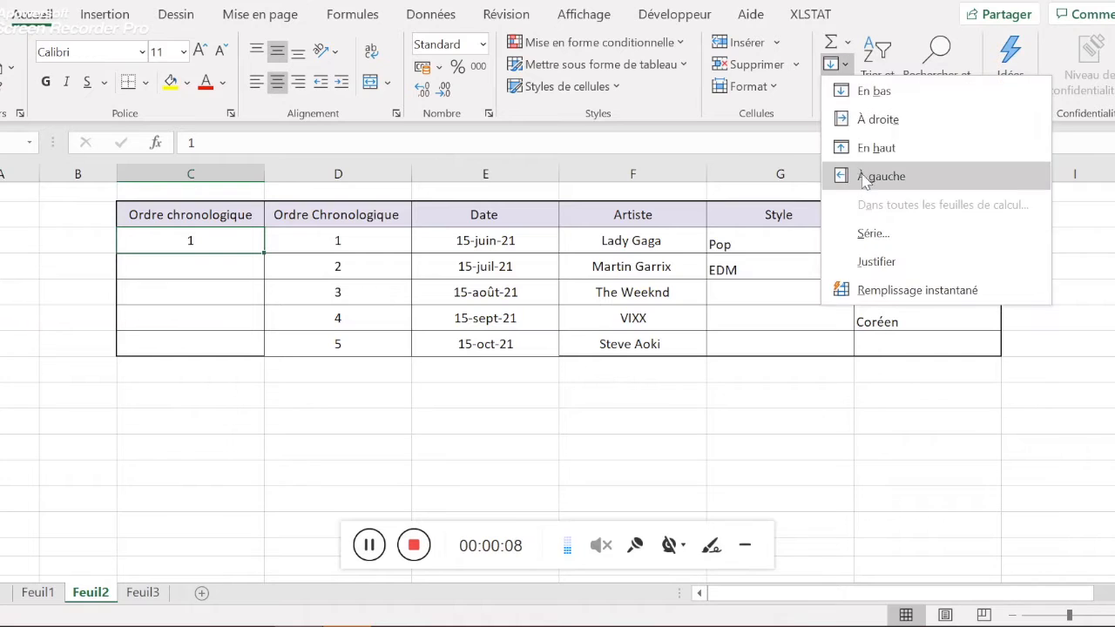
click(59, 226)
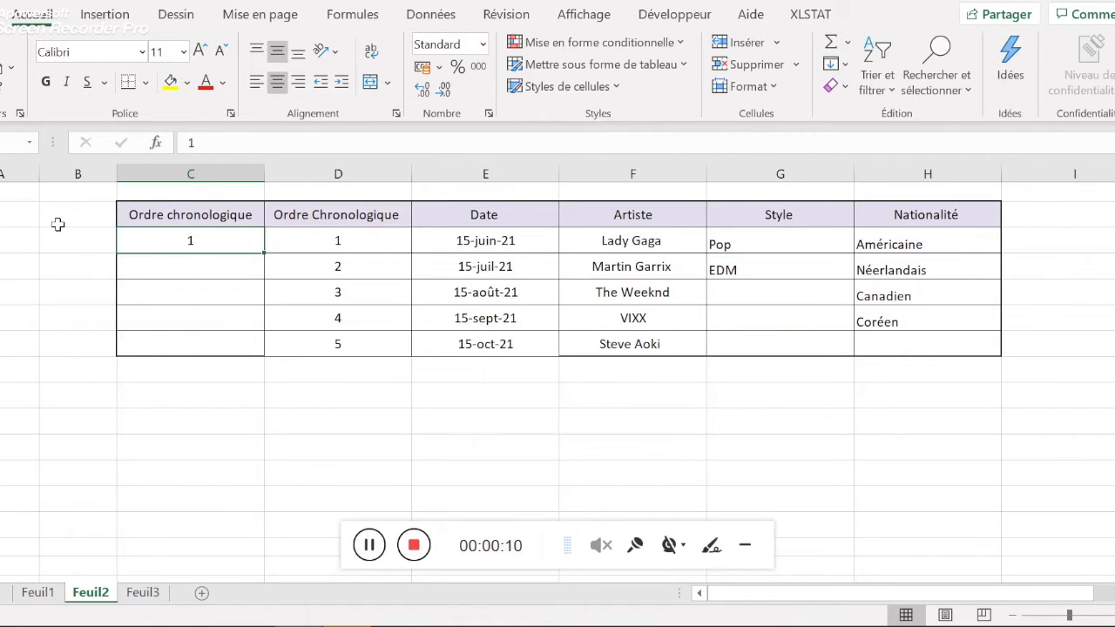
- Fill C10:C14 of the first chronological order column with a linear column series starting at 1, using a step value of 23
mouse_move(165, 242)
mouse_down()
mouse_move(149, 384)
mouse_move(182, 546)
mouse_move(205, 337)
mouse_up()
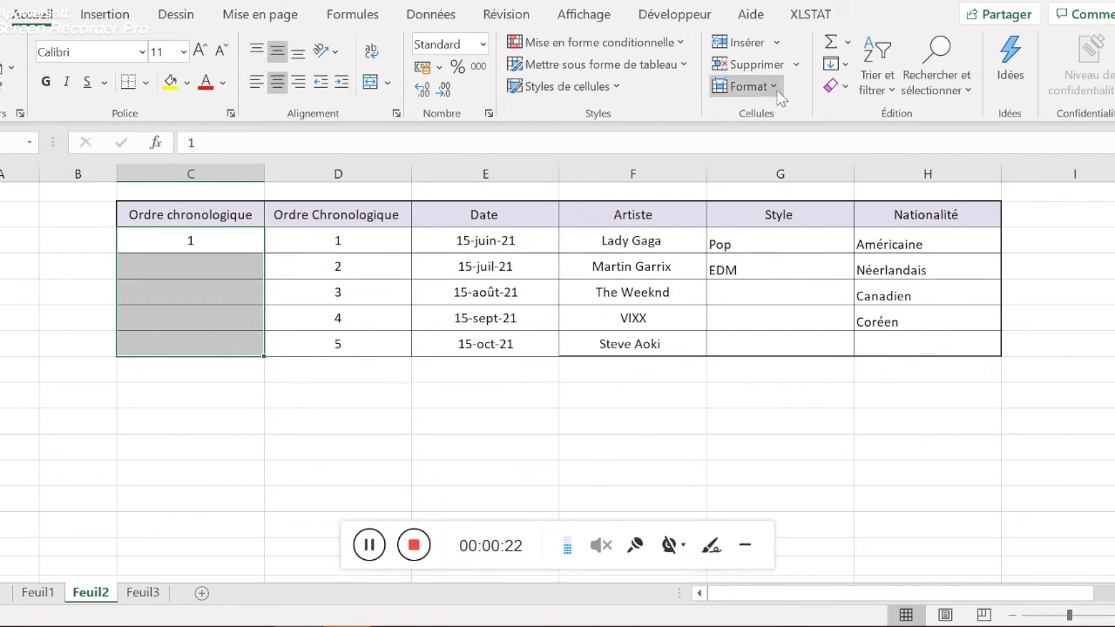
click(844, 65)
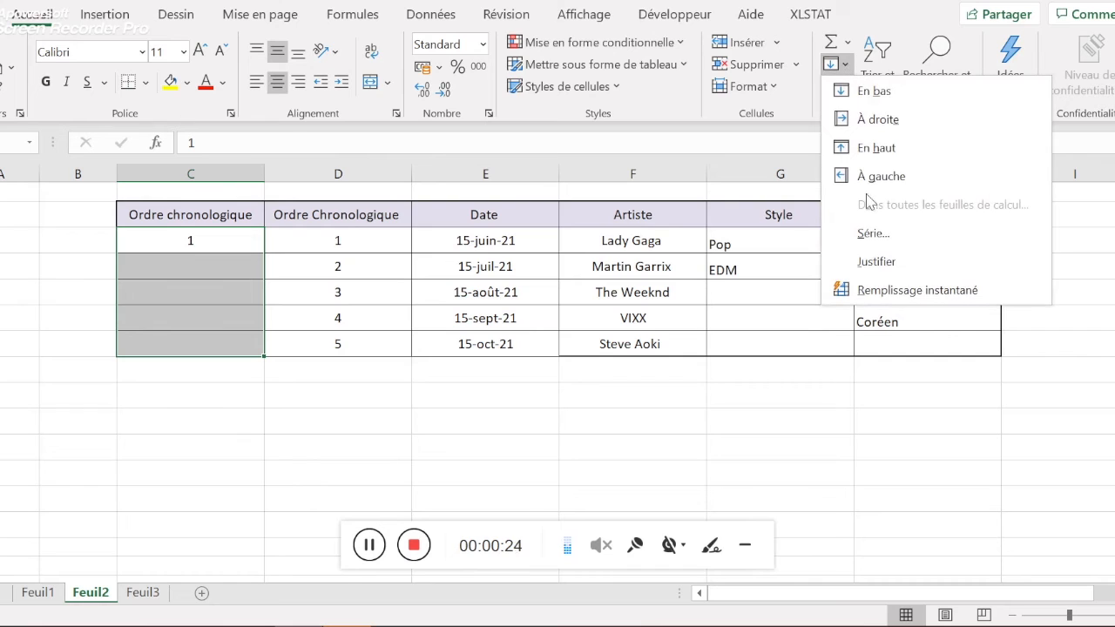
click(889, 242)
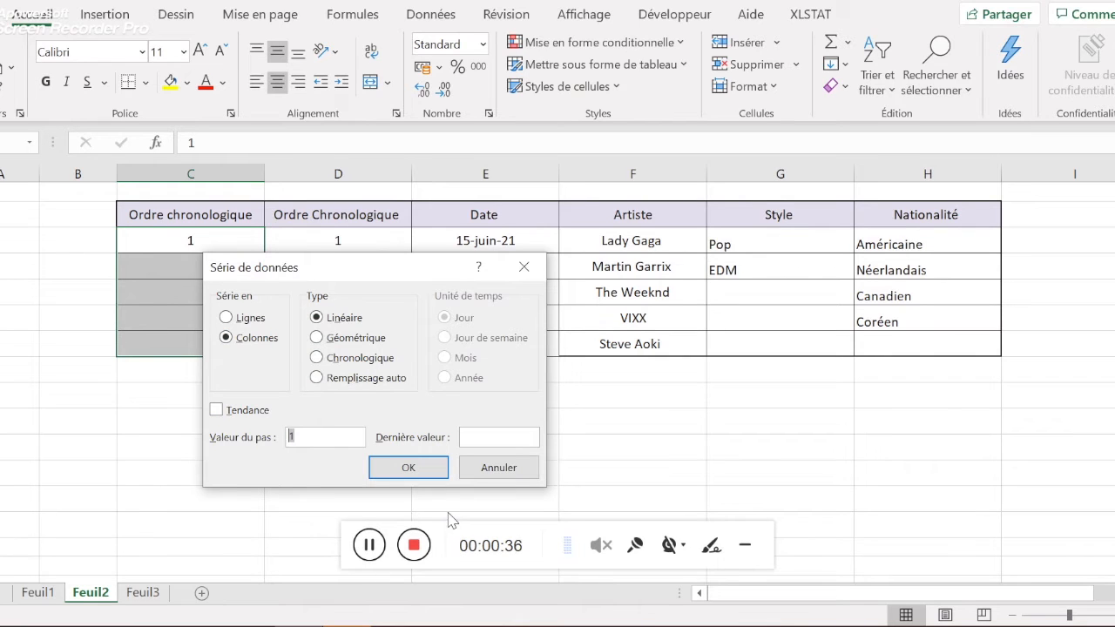
text(23)
click(408, 467)
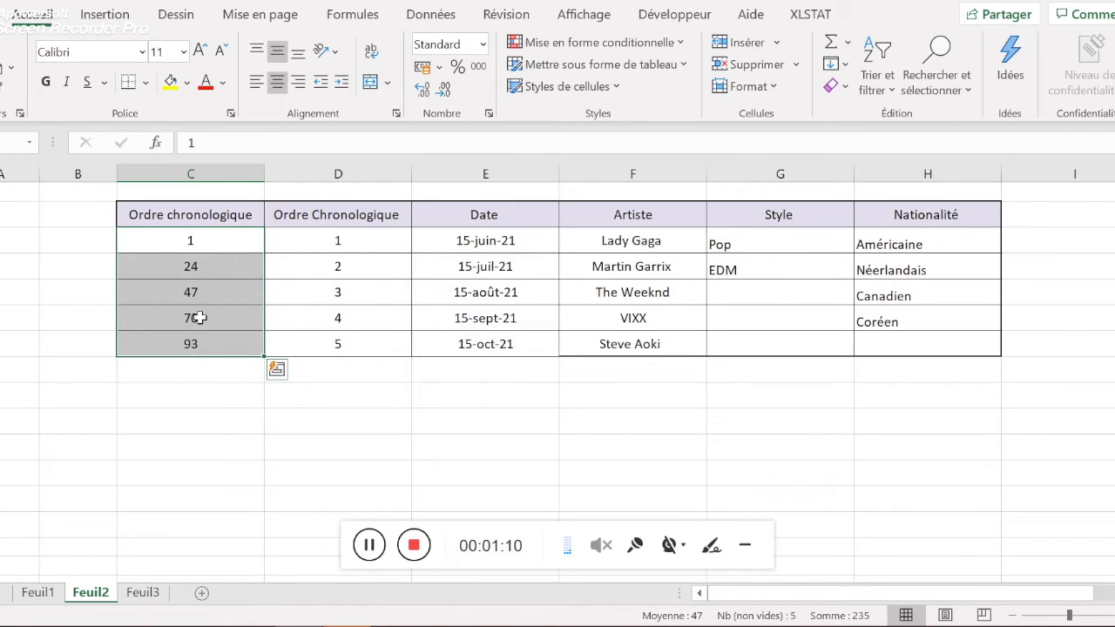
click(199, 265)
click(202, 293)
click(205, 316)
click(213, 347)
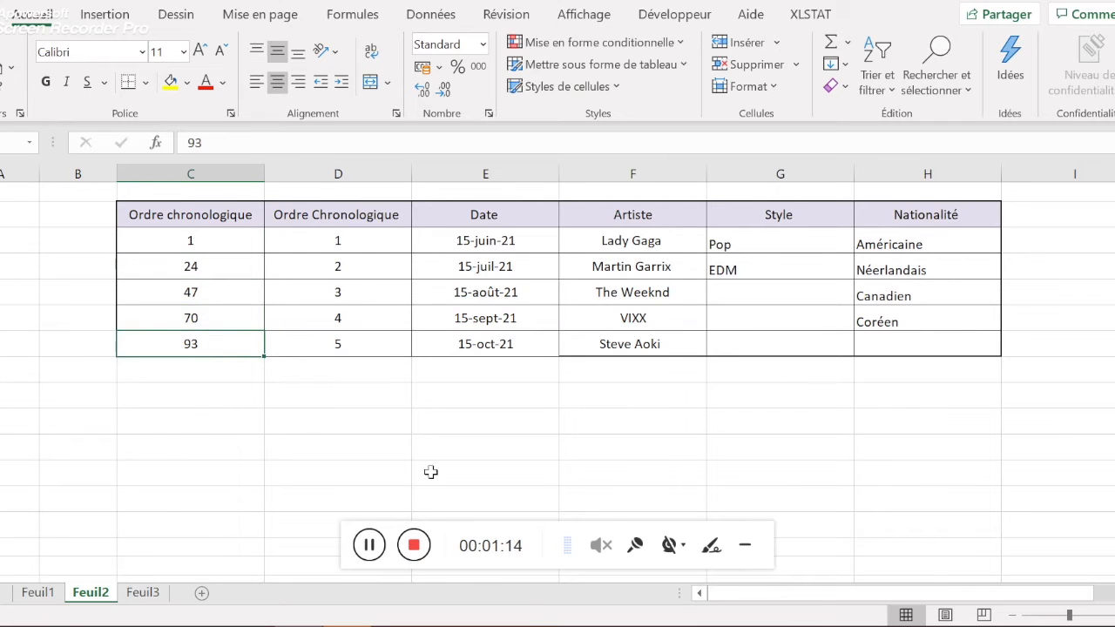
click(413, 545)
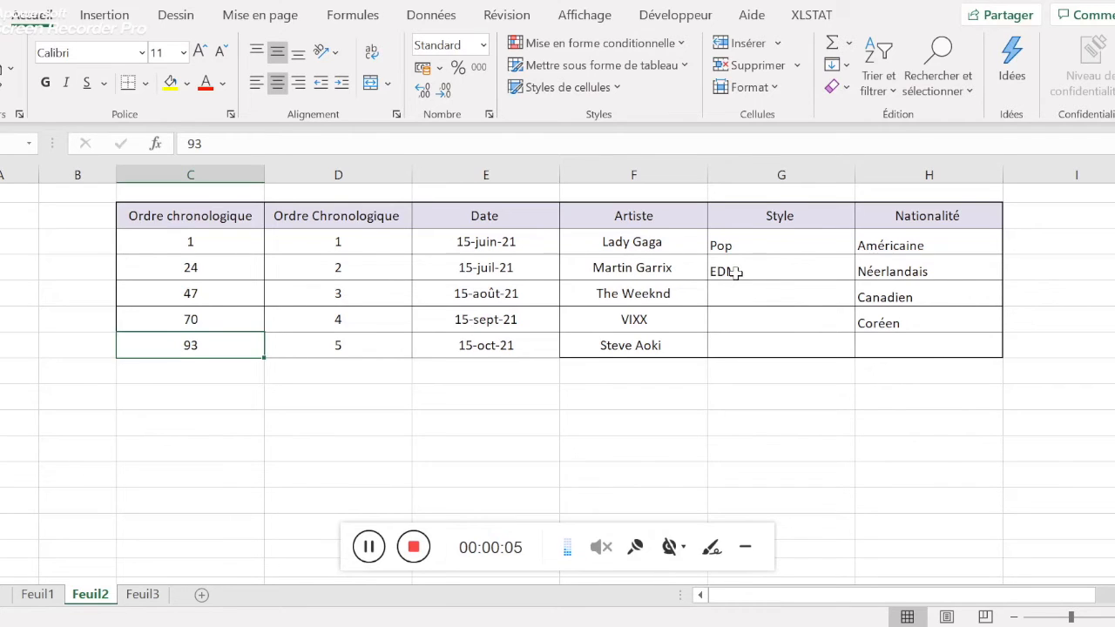
- Fill in the missing Style entries using autocompletion: Pop for The Weeknd, Kpop for VIXX and EDM for Steve Aoki
click(735, 274)
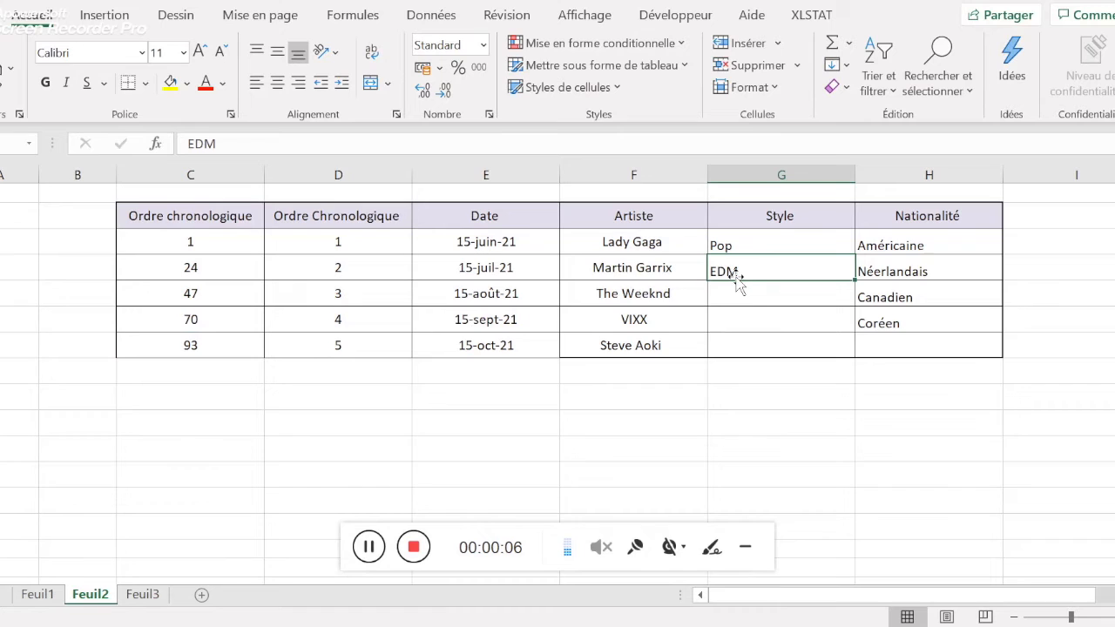
click(739, 289)
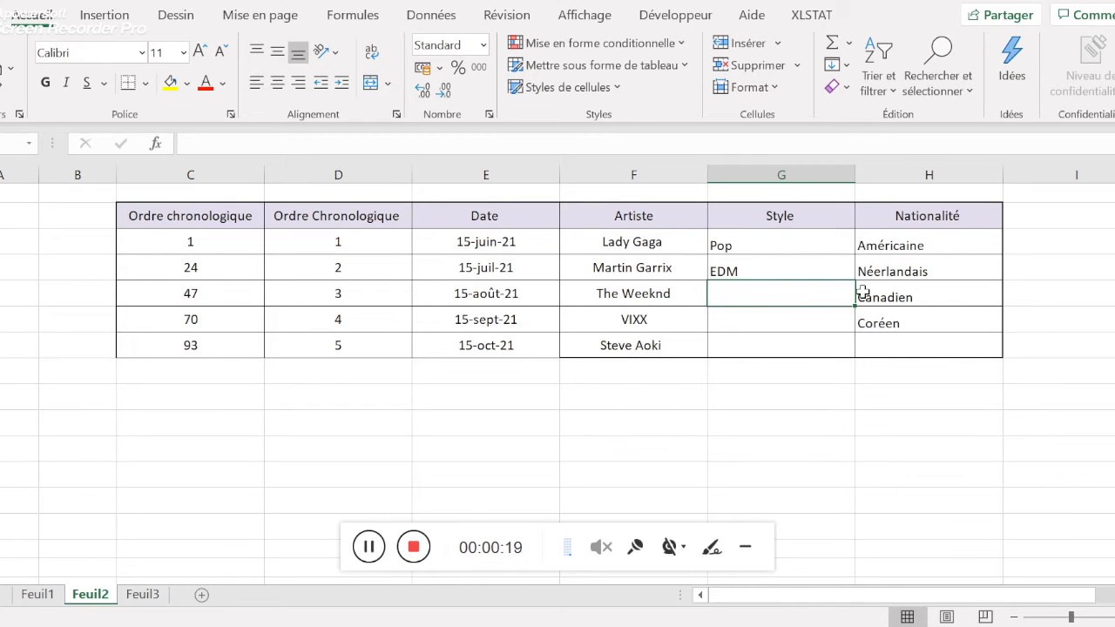
text(Pop)
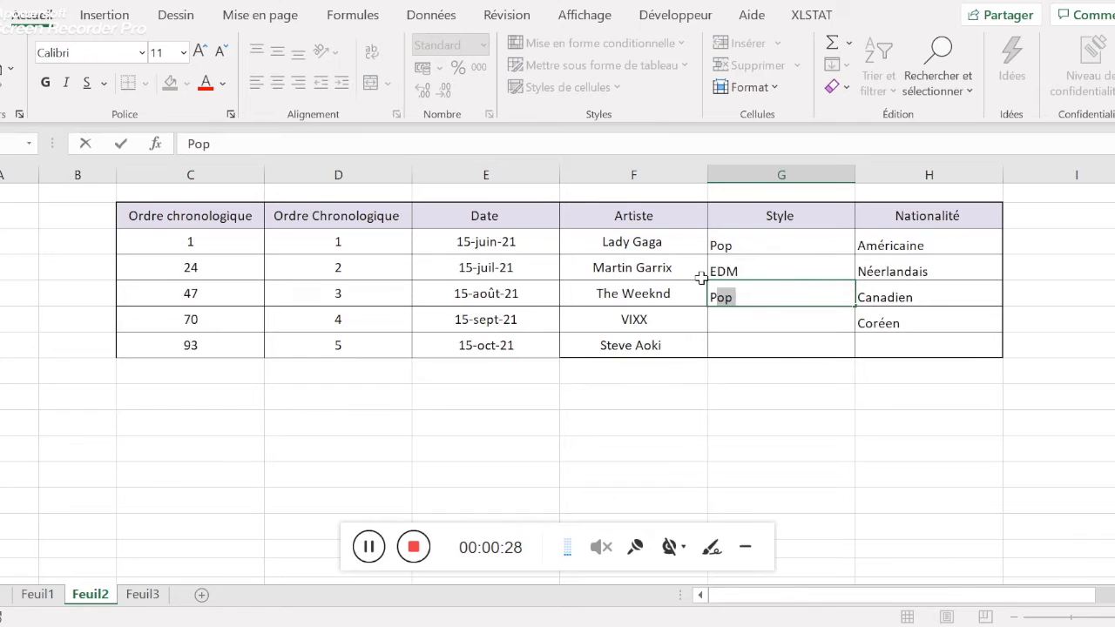
key(Return)
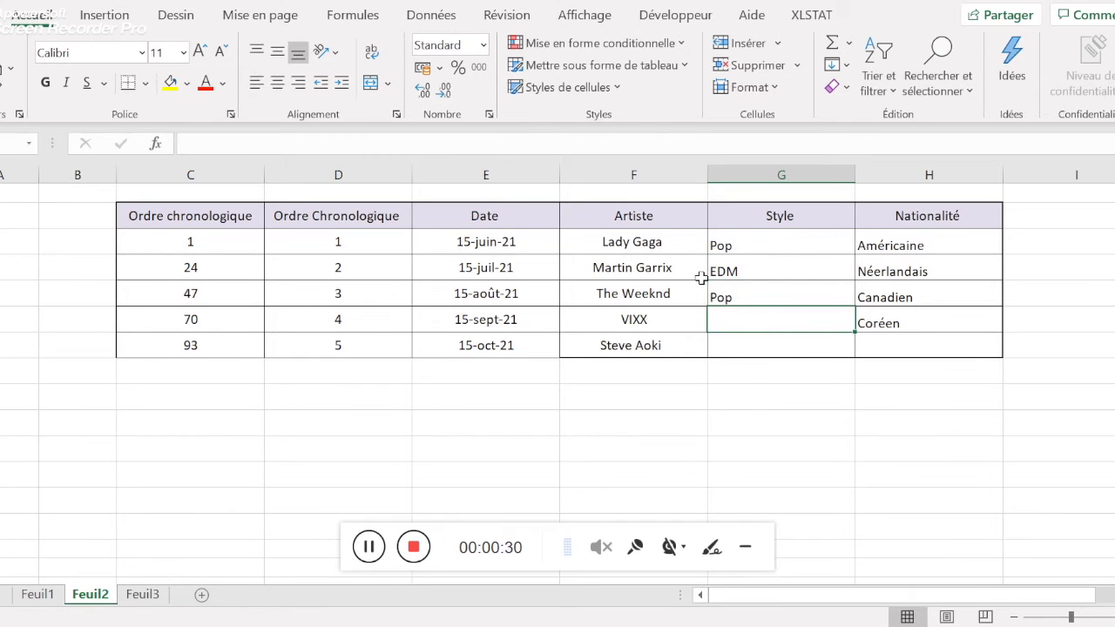
text(Kpop)
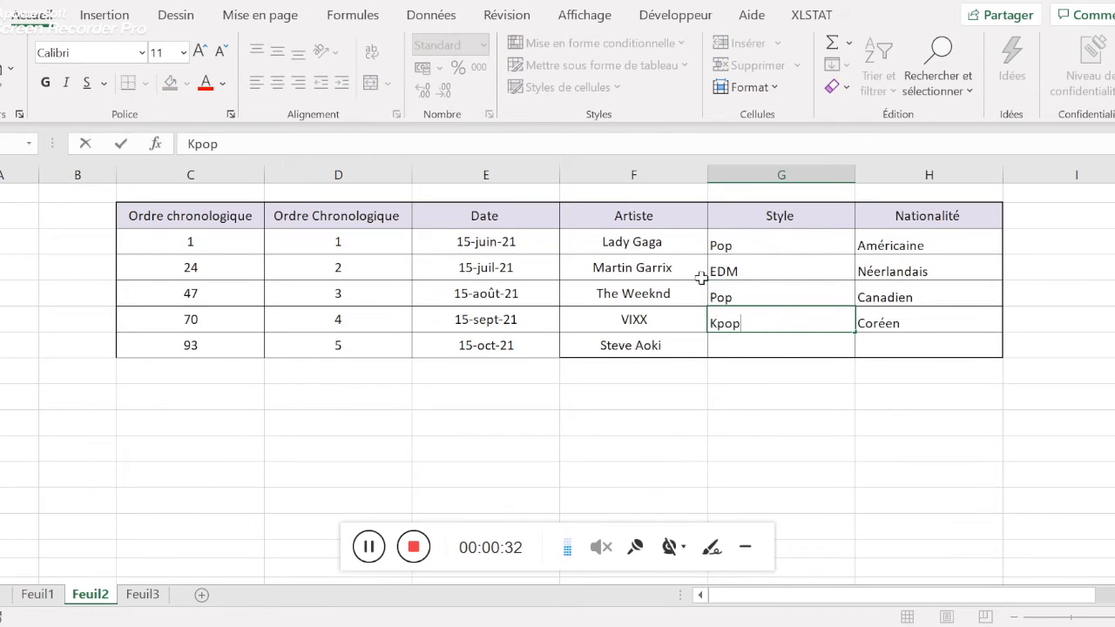
key(Return)
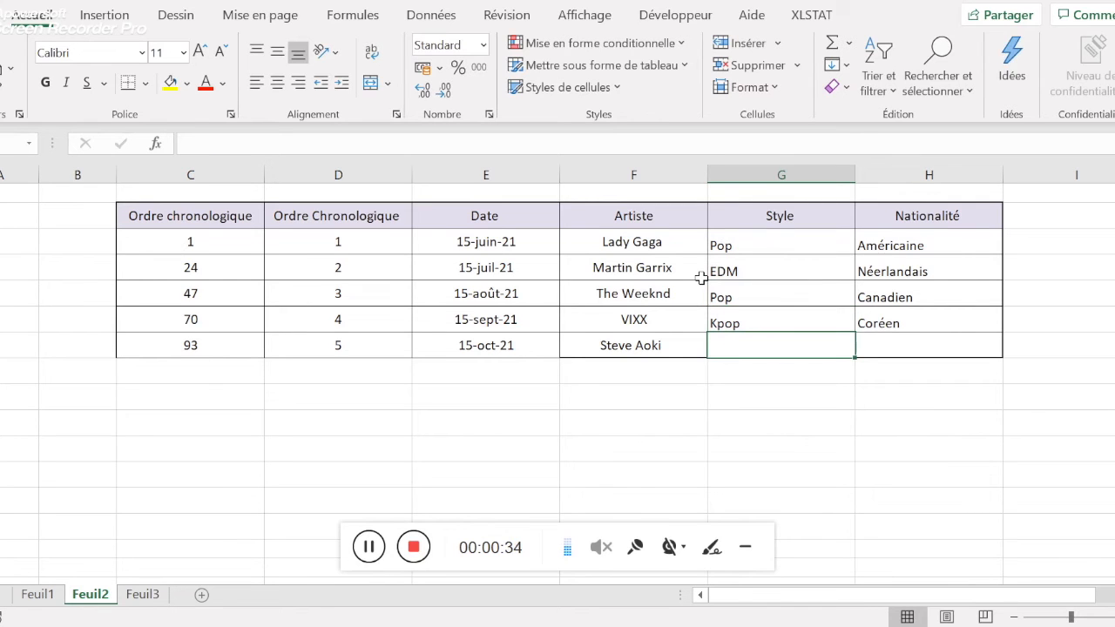
text(E)
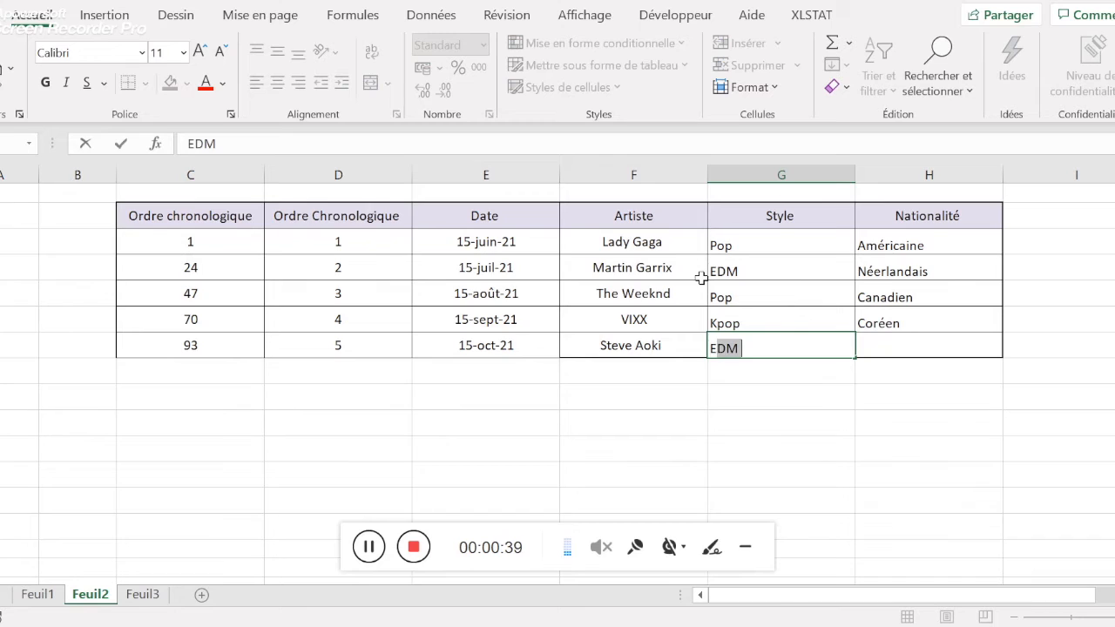
key(Return)
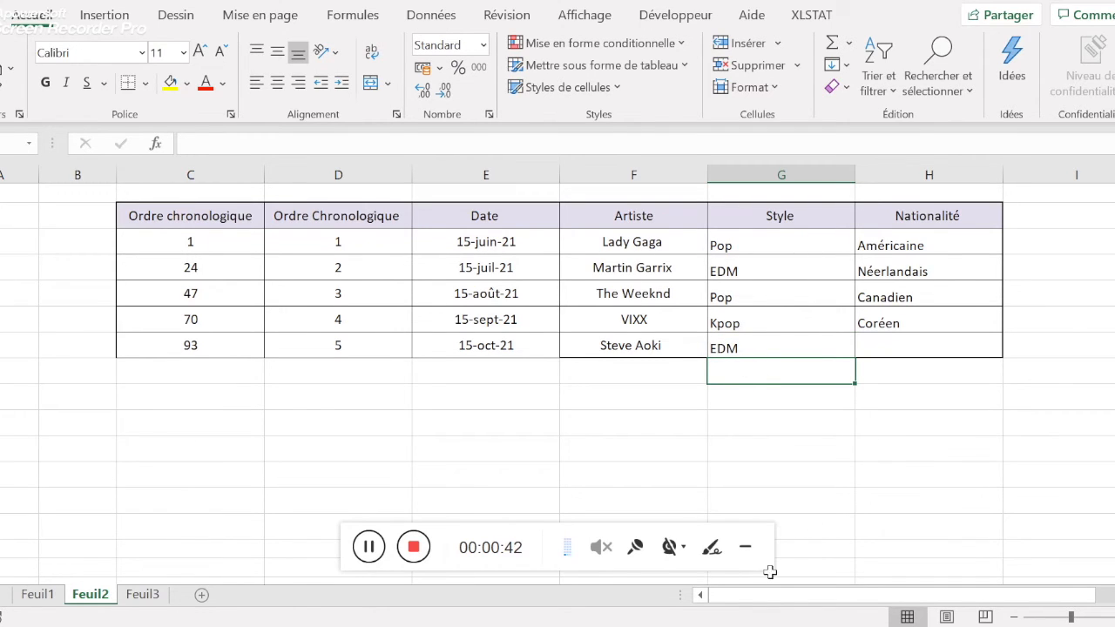
click(410, 546)
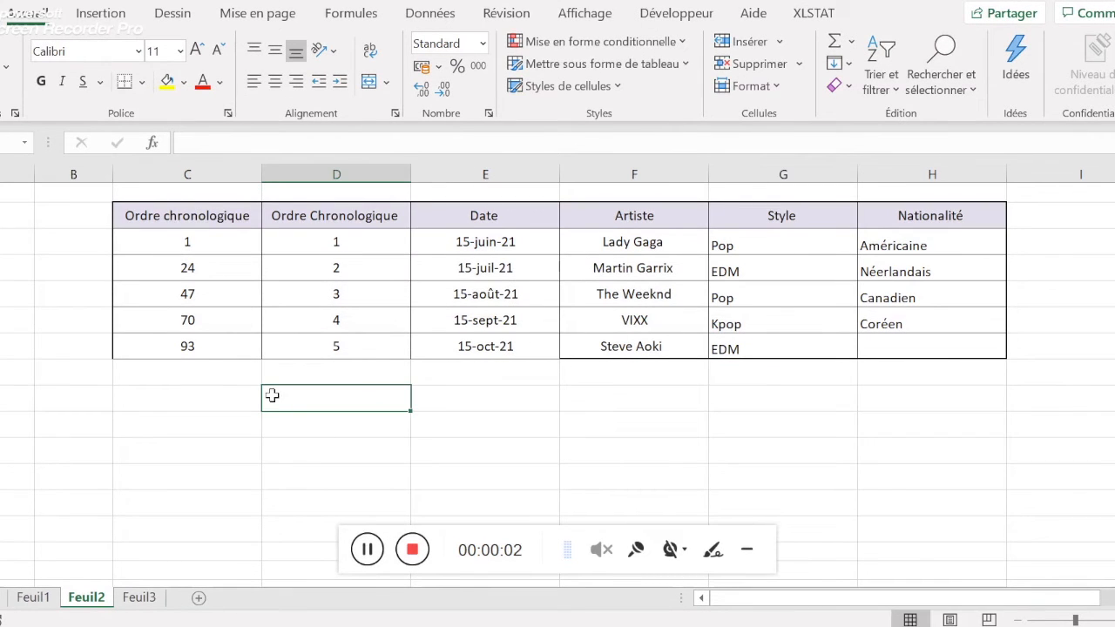
- Enter the label "Somme" in cell C17 below the table's first column
click(289, 423)
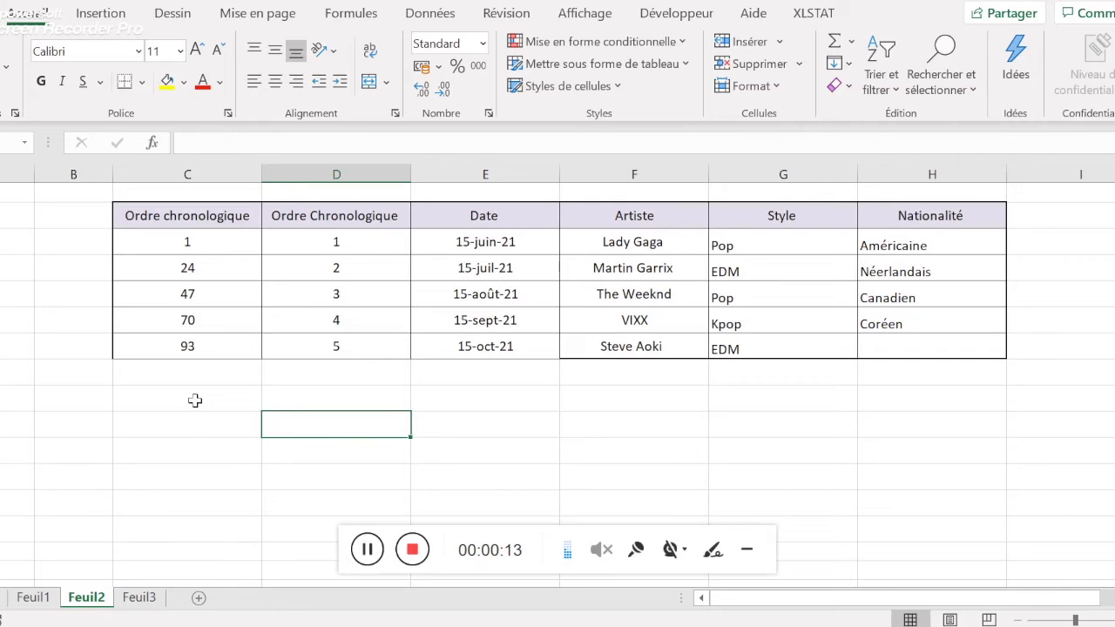
click(193, 433)
text(Somme)
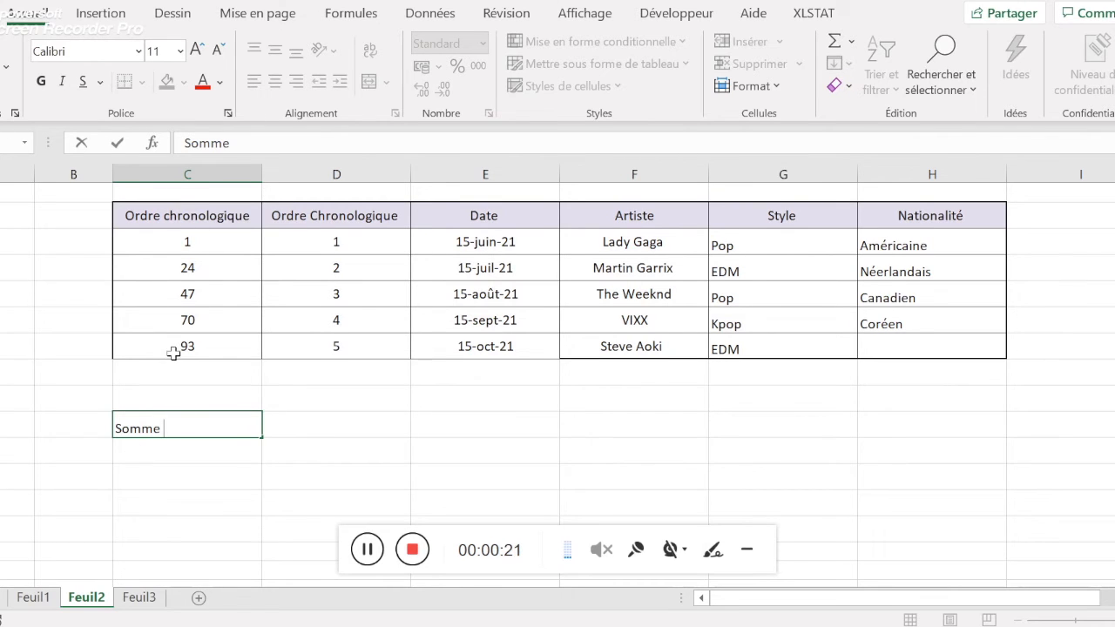
- Enter the formula =SOMME(C10:C11) in D17, beside the Somme label, to add the first two chronological order values
click(317, 425)
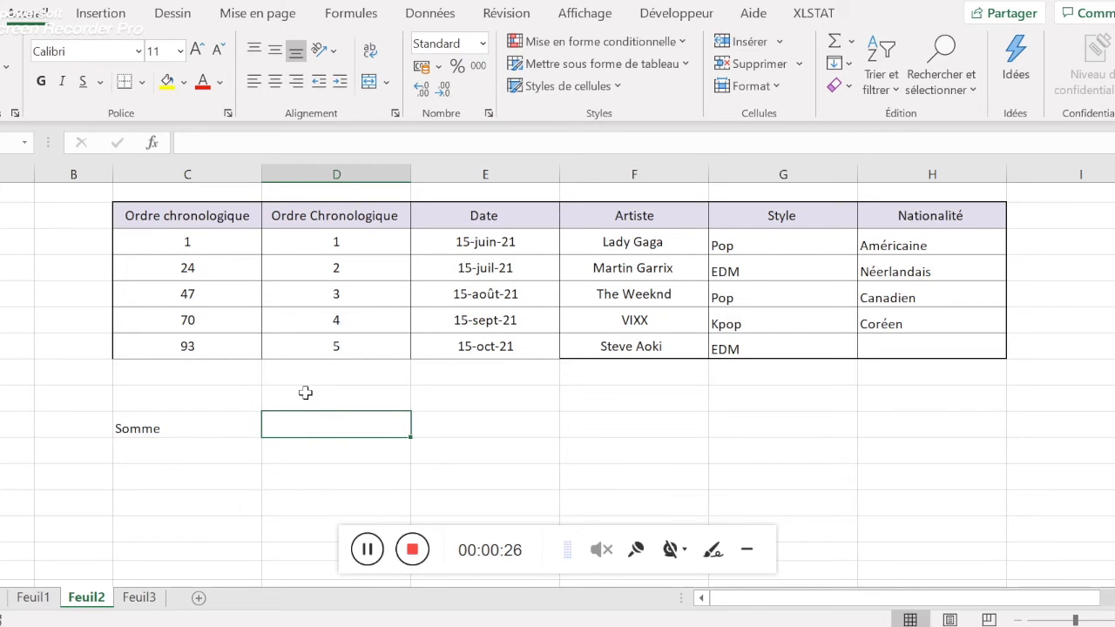
text(=somme)
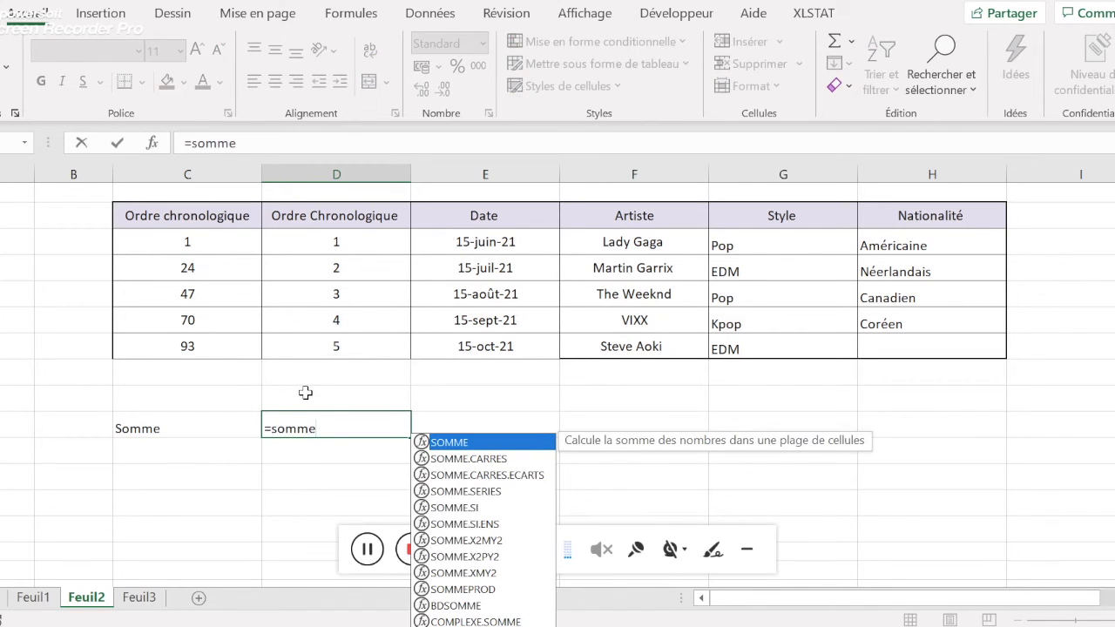
text(()
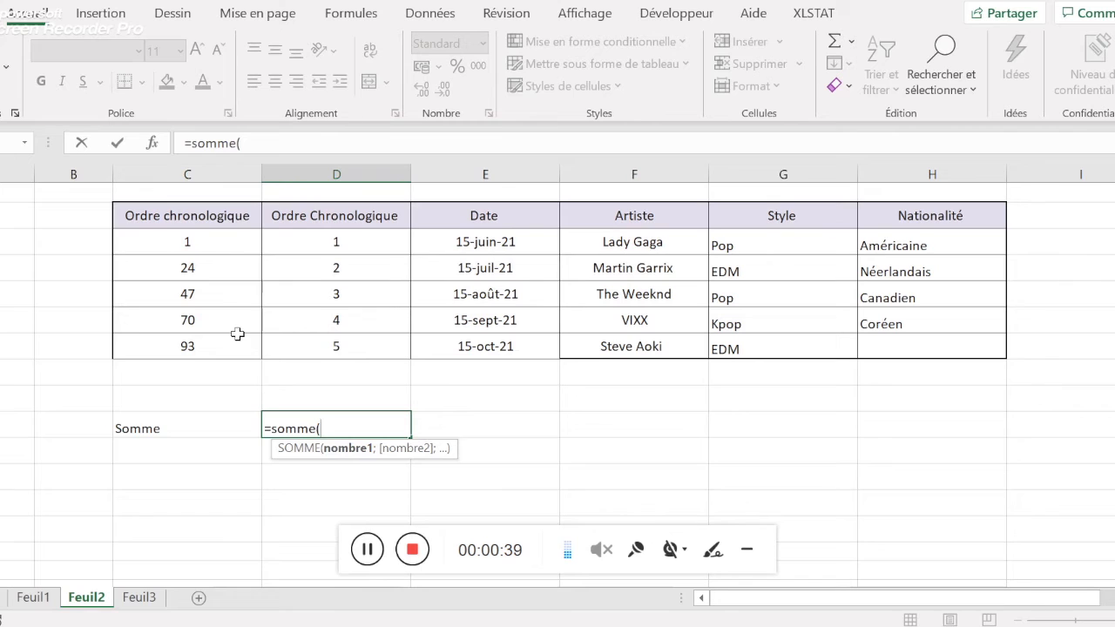
drag(200, 242, 205, 267)
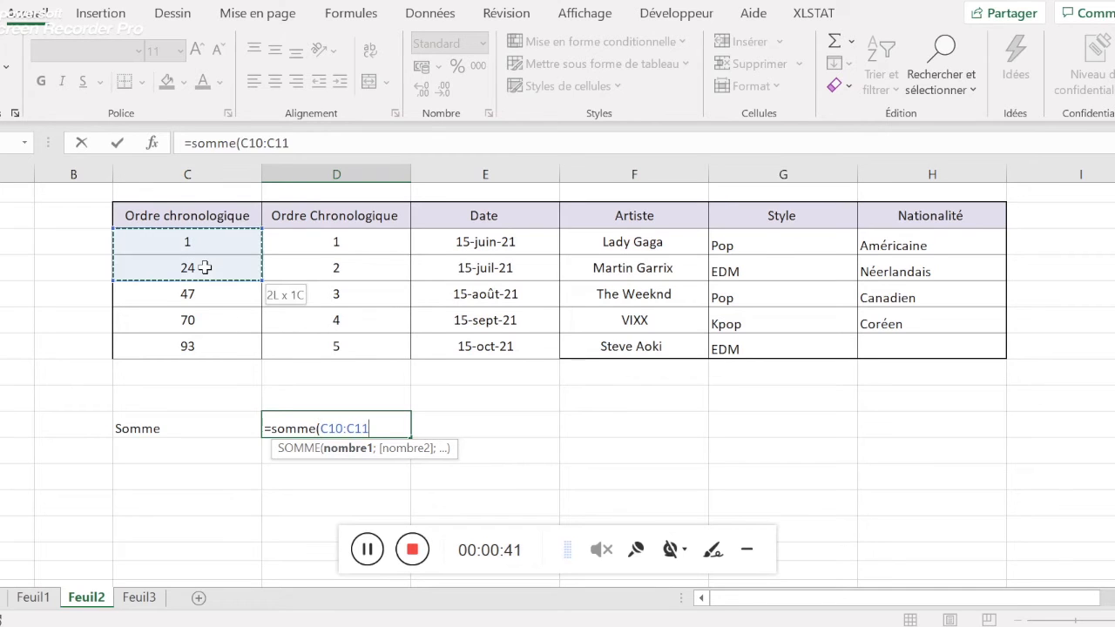
text())
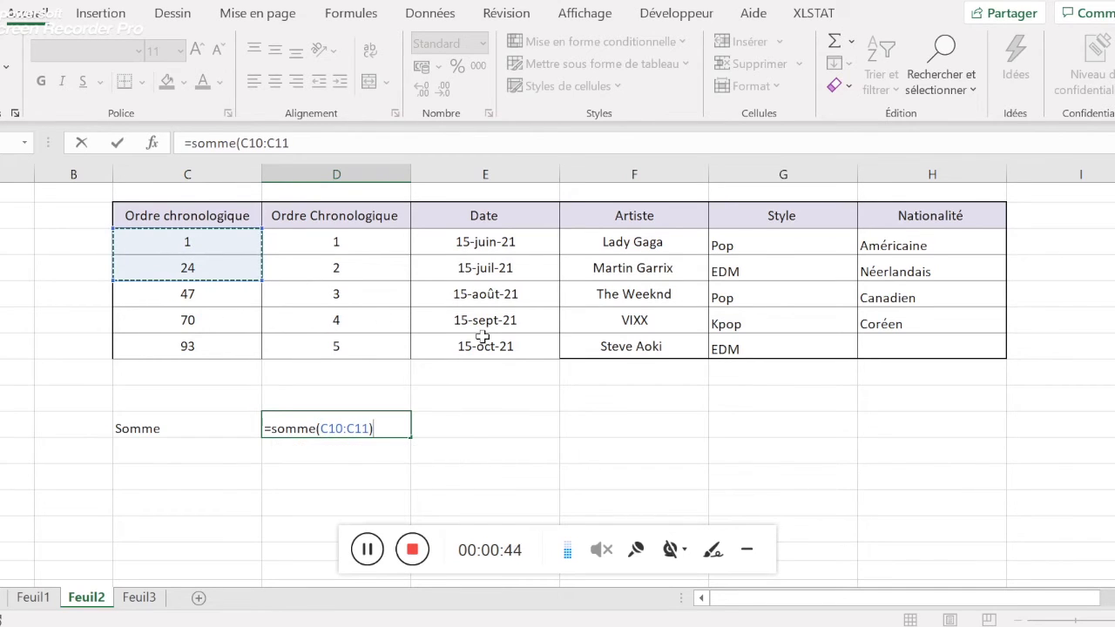
key(Return)
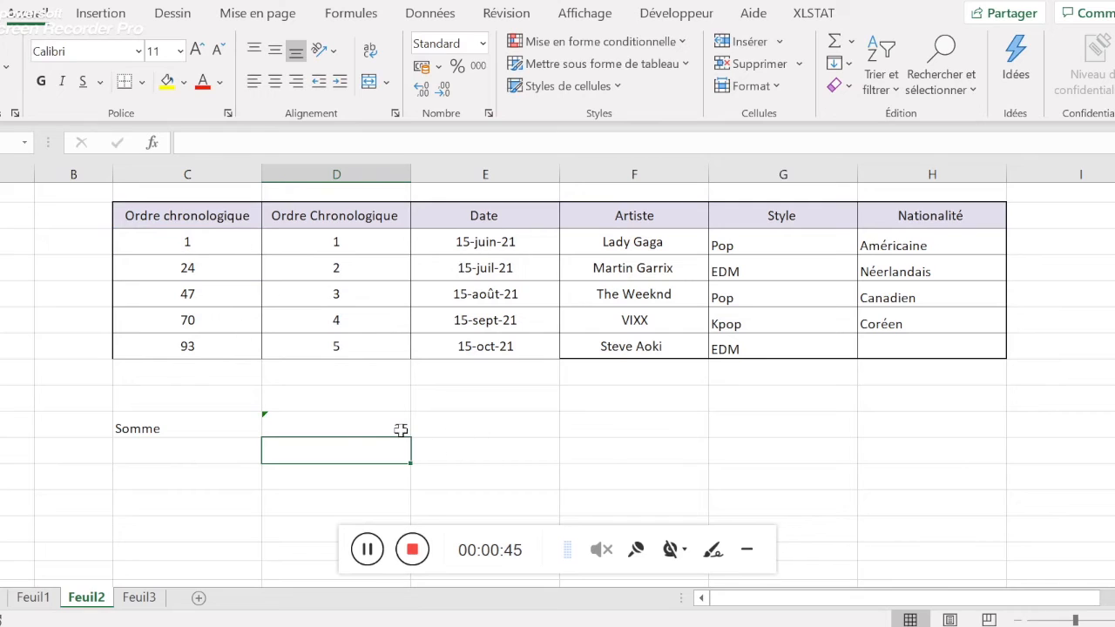
- Copy the SOMME formula from D17 down through D22
click(363, 429)
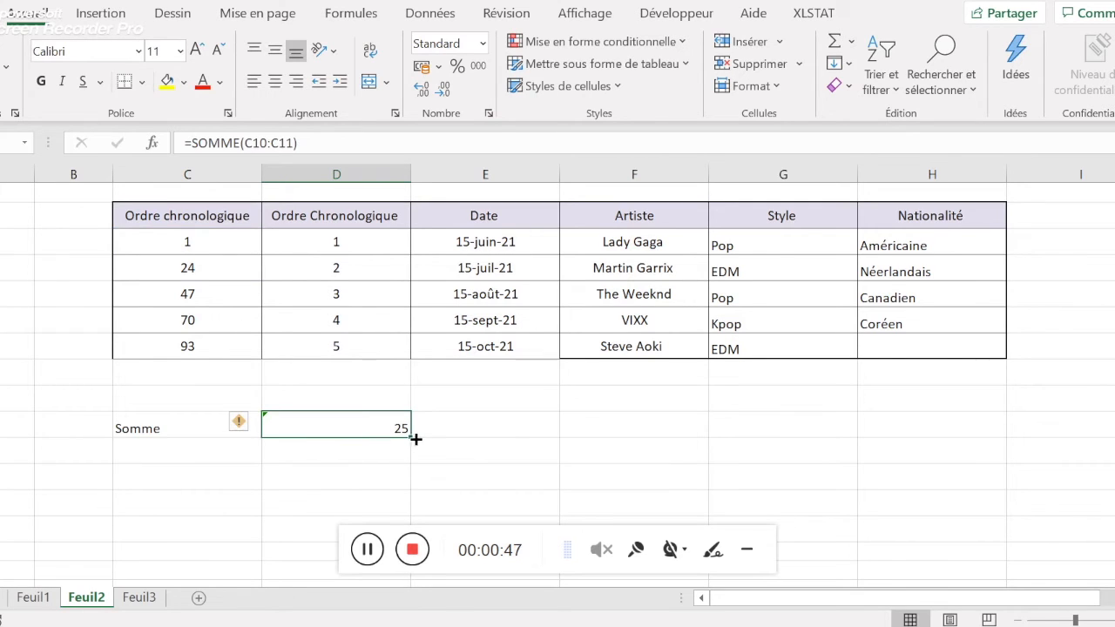
drag(411, 439, 388, 540)
scroll(368, 478, down, 5)
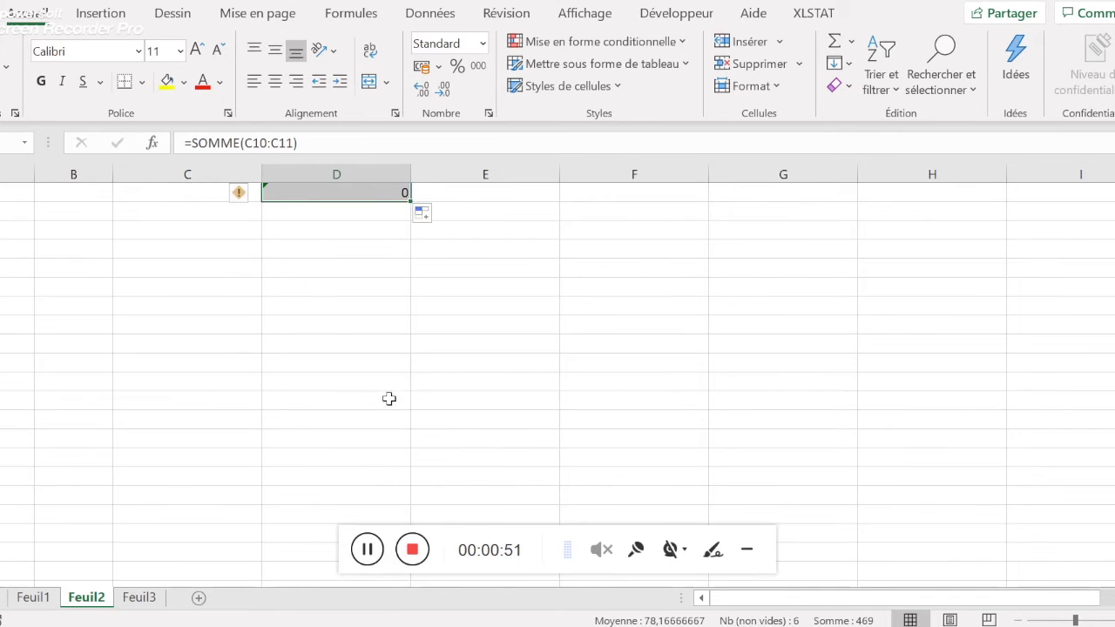
scroll(388, 399, up, 1)
scroll(383, 351, up, 5)
scroll(379, 352, down, 2)
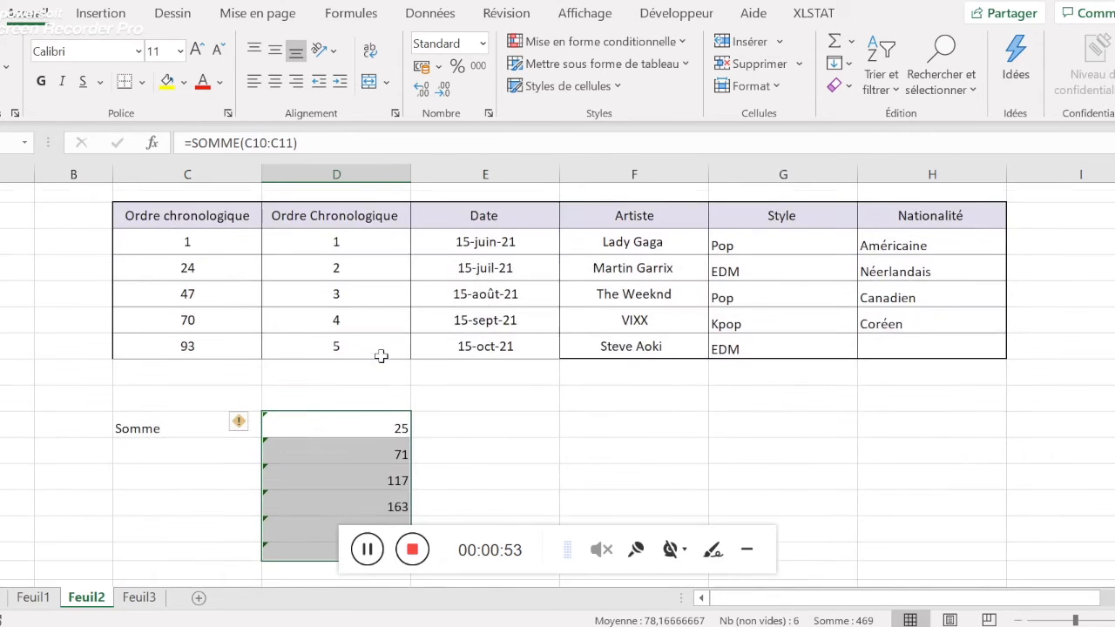
- Compare the copied sums in D17:D22 with the pairs of first chronological order column values that each formula adds
scroll(381, 356, down, 2)
scroll(381, 355, up, 2)
click(1016, 621)
scroll(640, 500, down, 2)
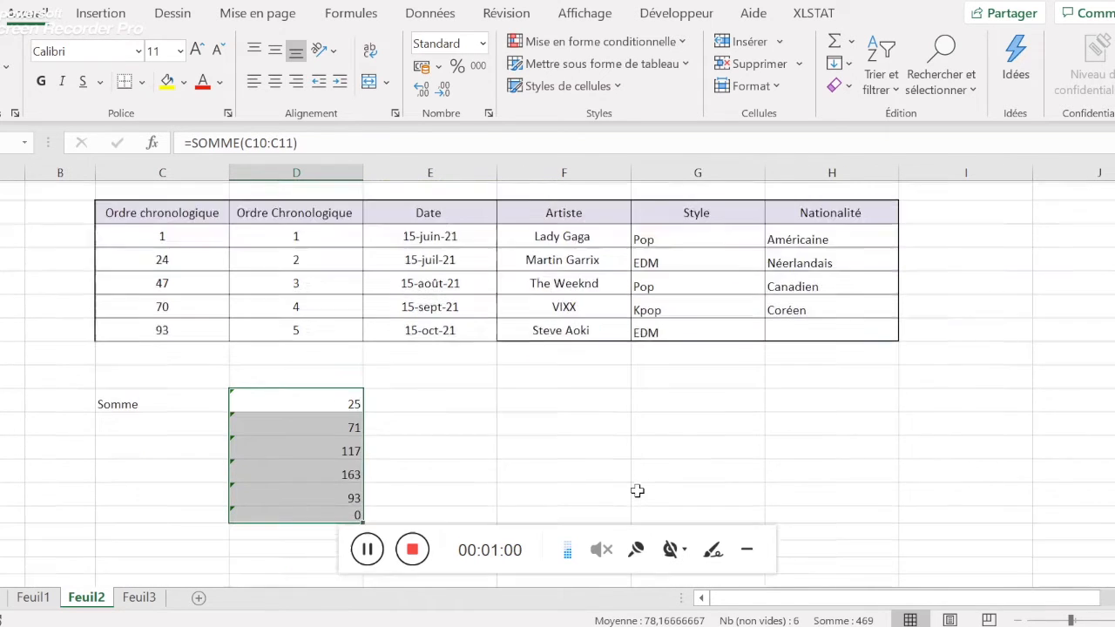
scroll(637, 491, up, 1)
scroll(638, 490, up, 2)
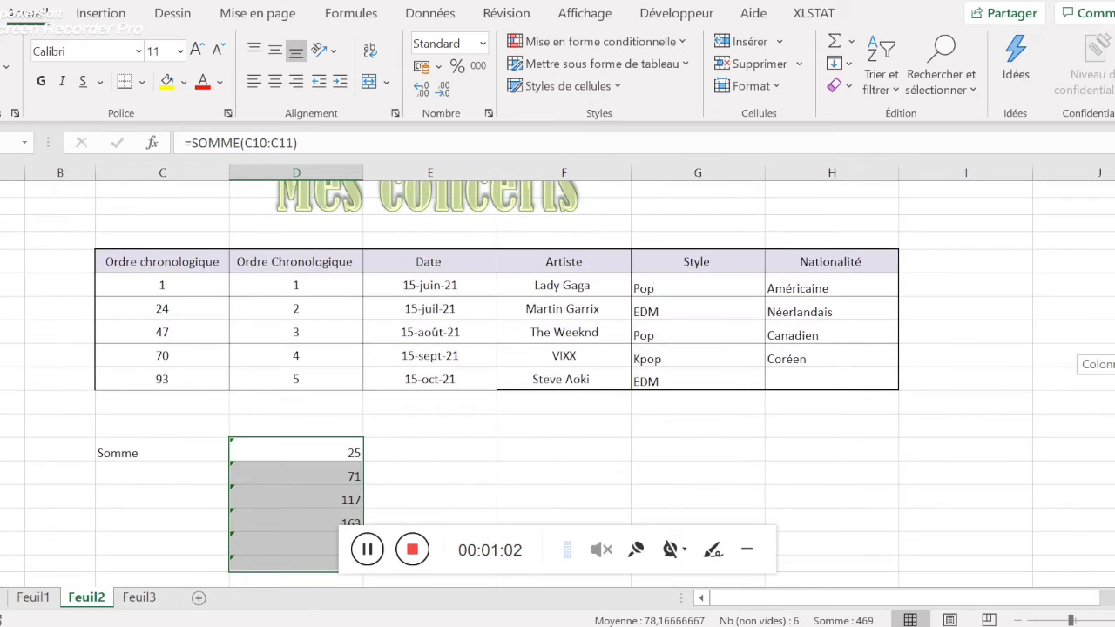
scroll(557, 384, down, 1)
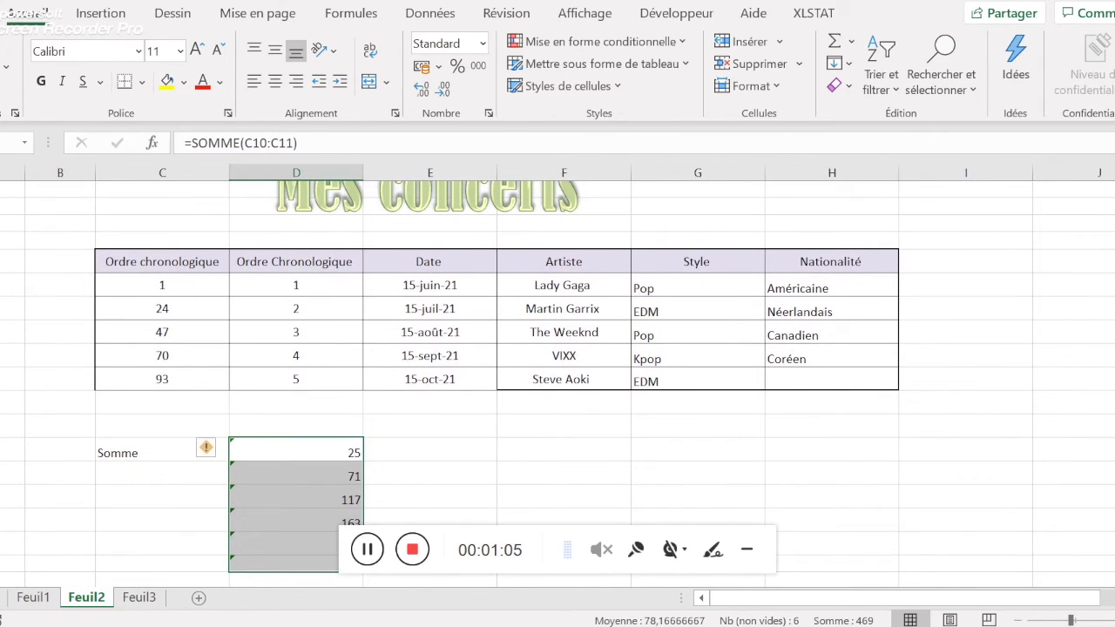
click(1018, 621)
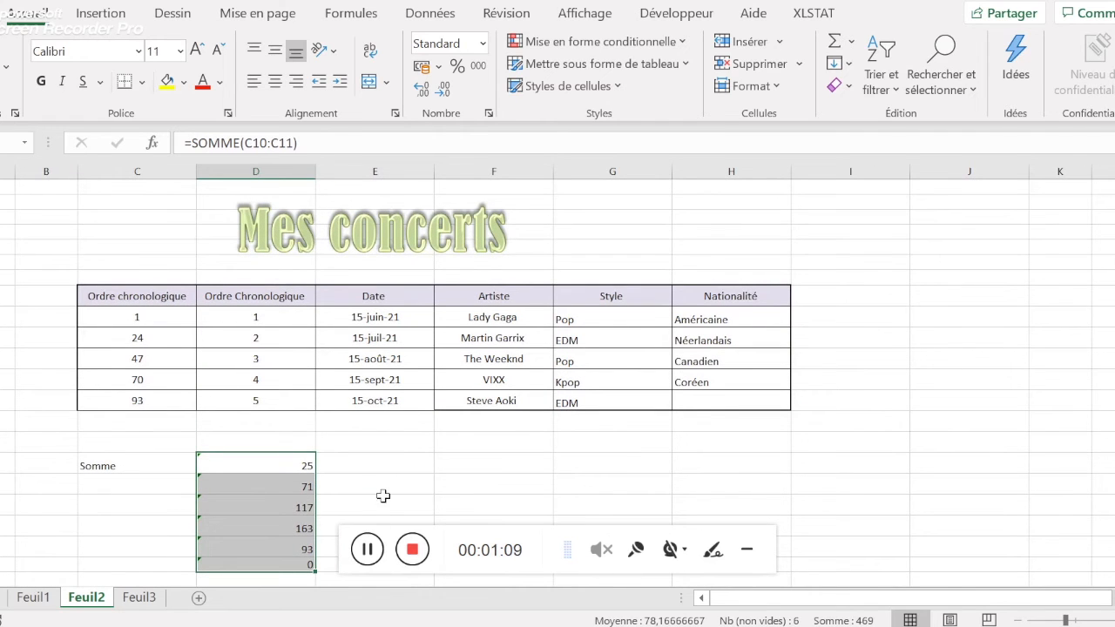
click(353, 505)
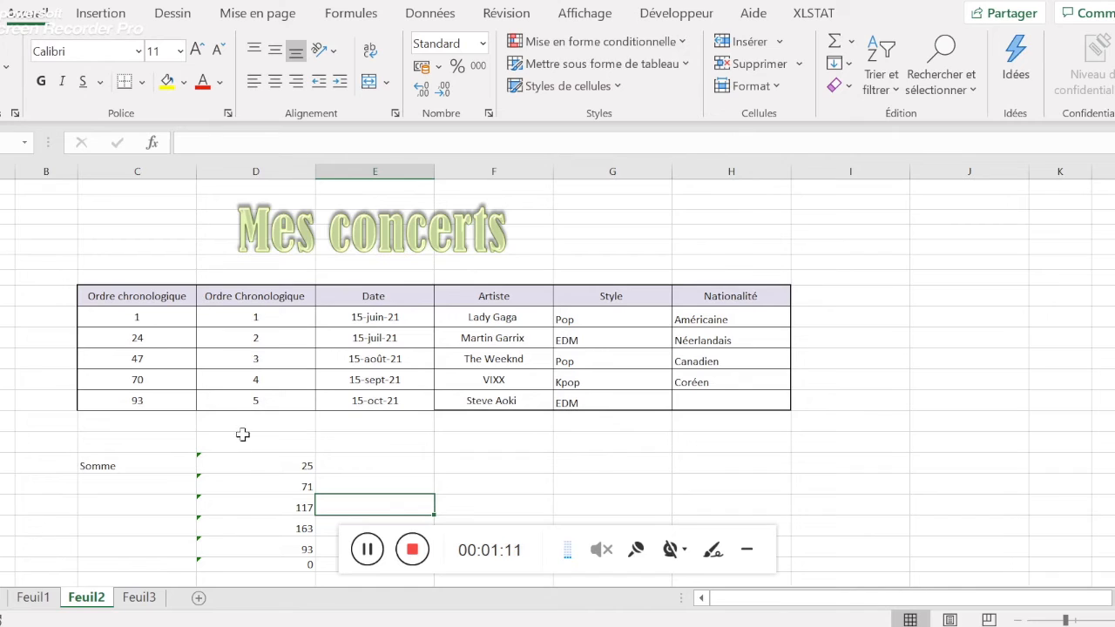
click(155, 336)
click(149, 317)
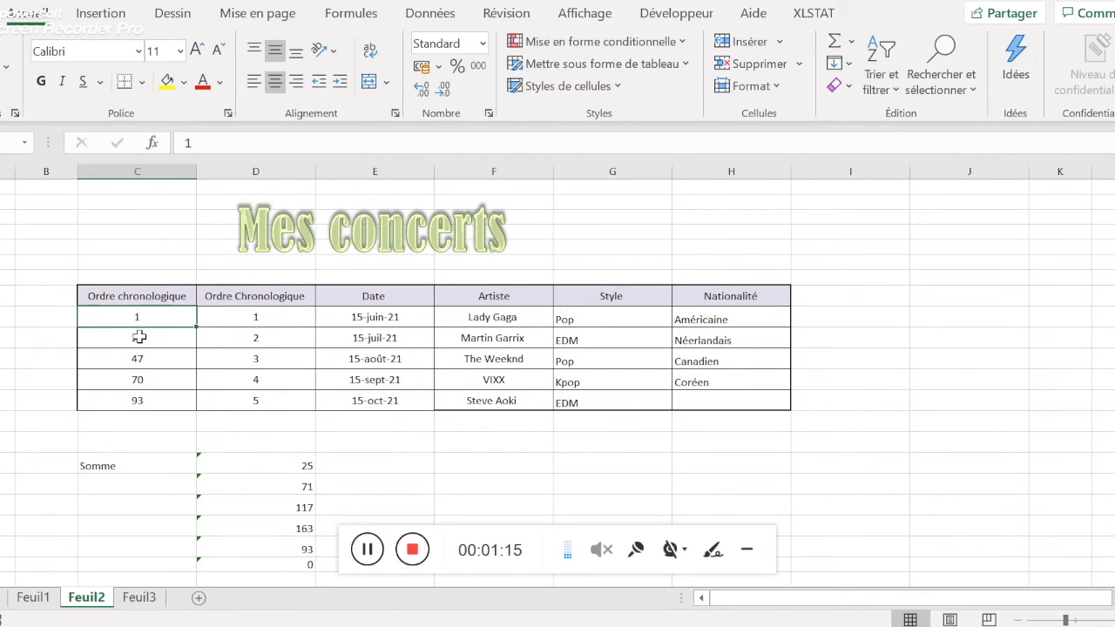
click(281, 484)
click(170, 358)
click(164, 339)
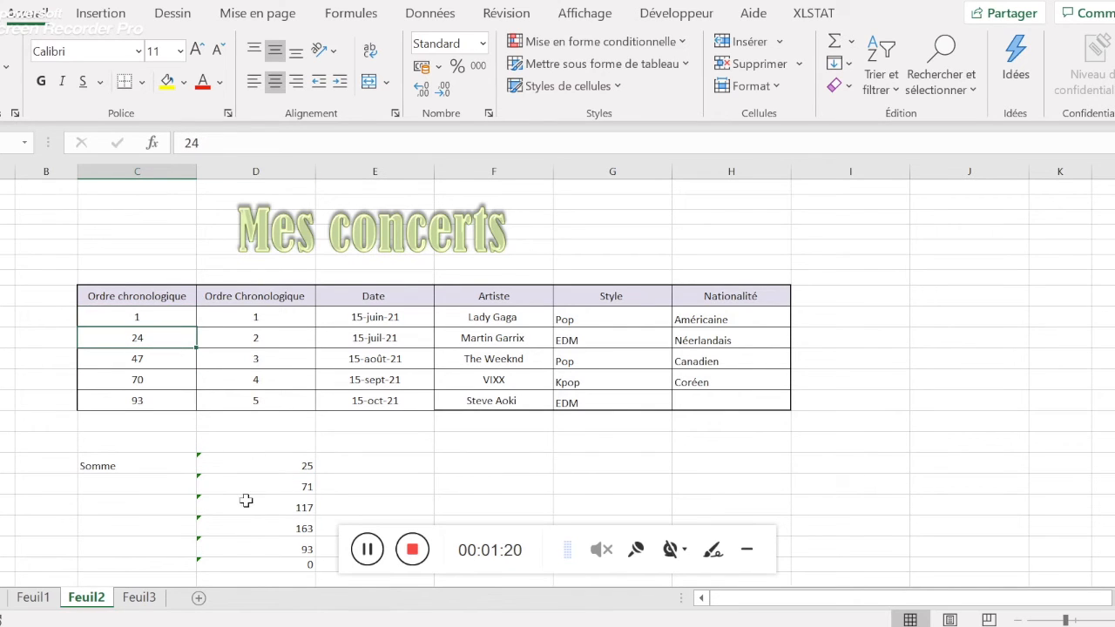
click(260, 524)
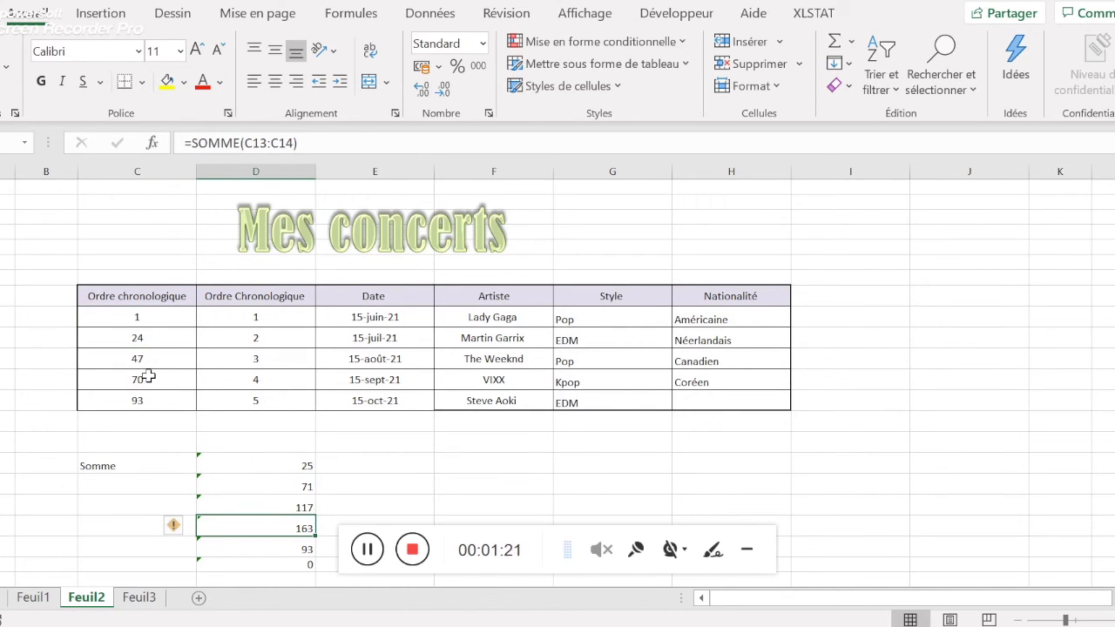
click(149, 376)
click(150, 364)
click(162, 400)
click(151, 378)
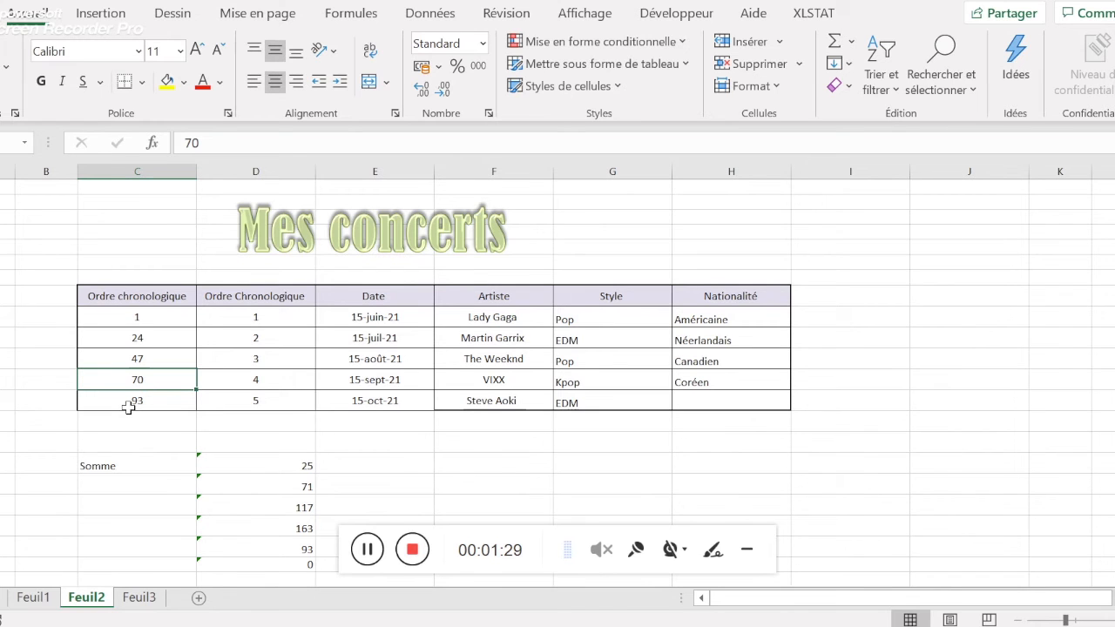
scroll(229, 460, down, 2)
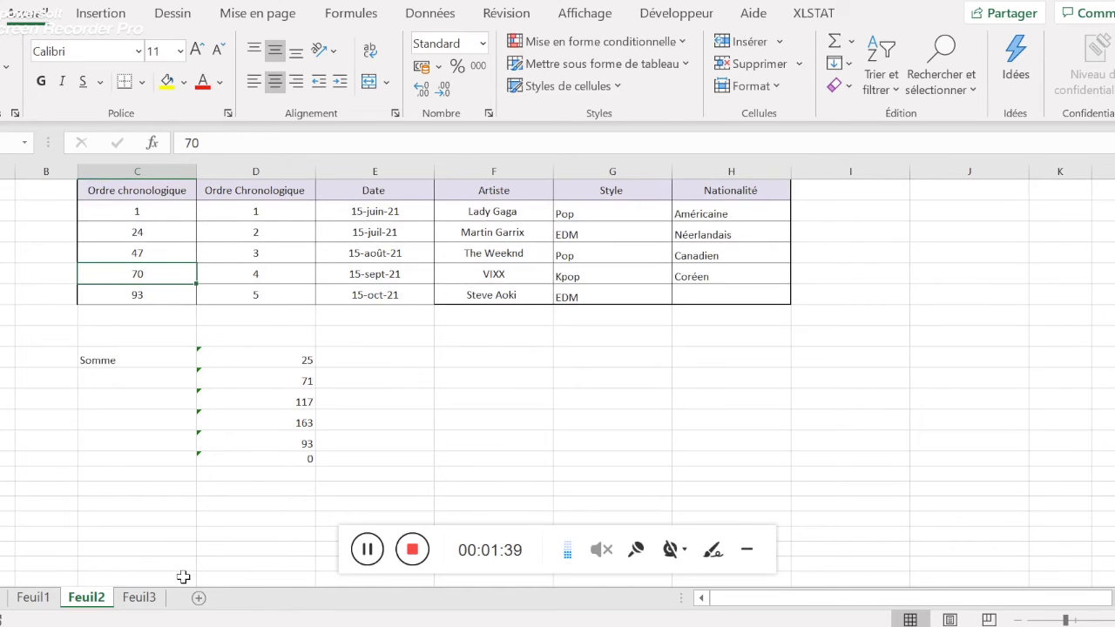
click(272, 457)
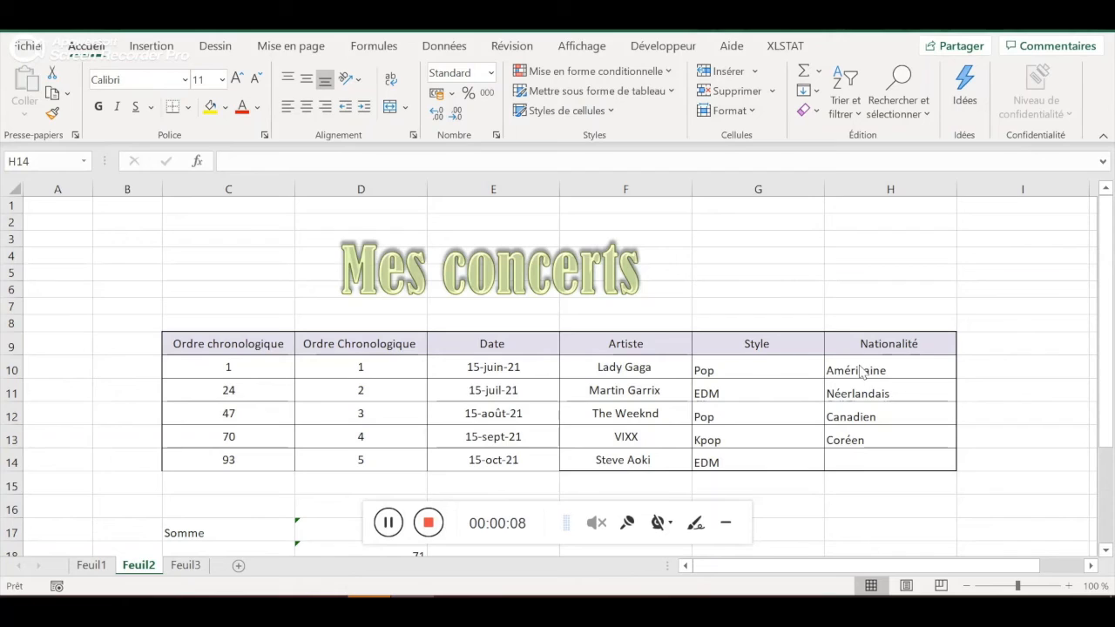
- Open data validation for the empty Nationalité cell H14 and allow only values from a list (Liste)
click(856, 460)
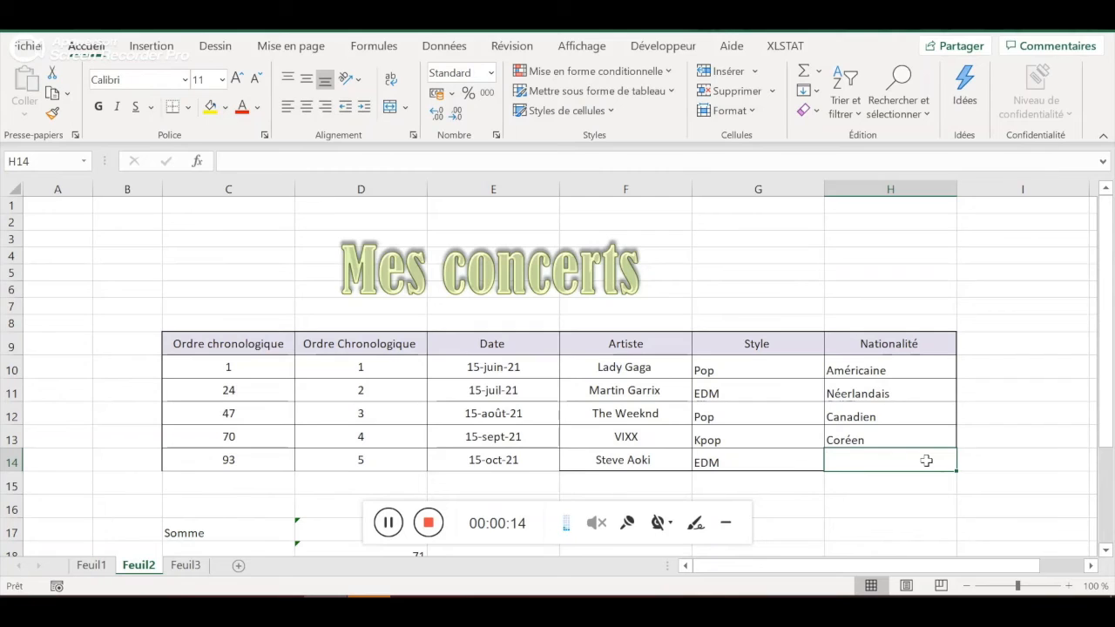
drag(876, 373, 863, 440)
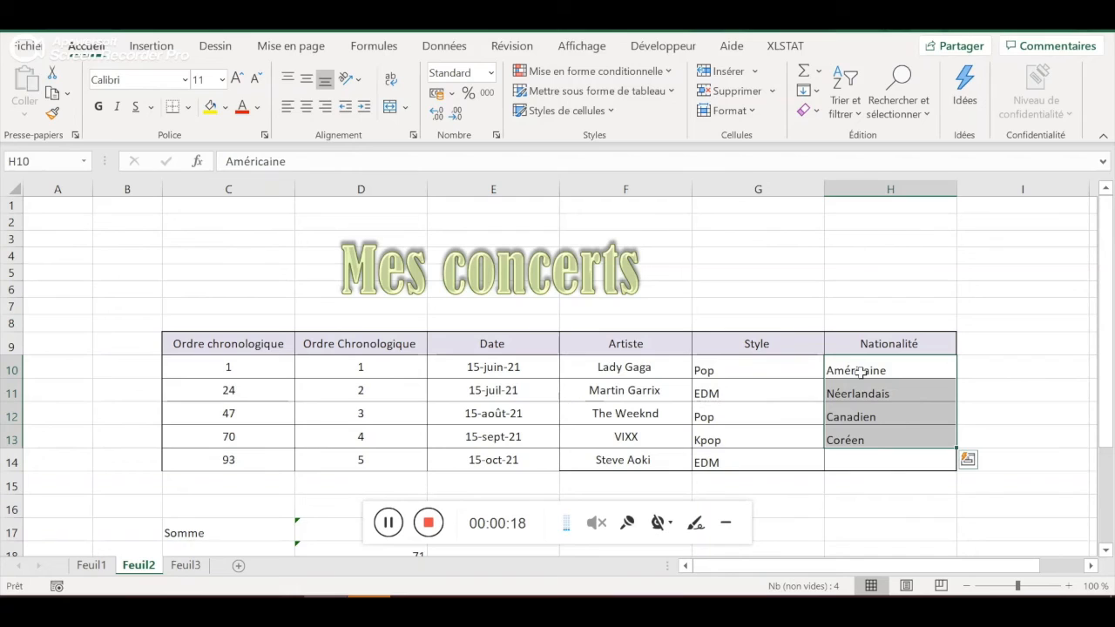
click(889, 466)
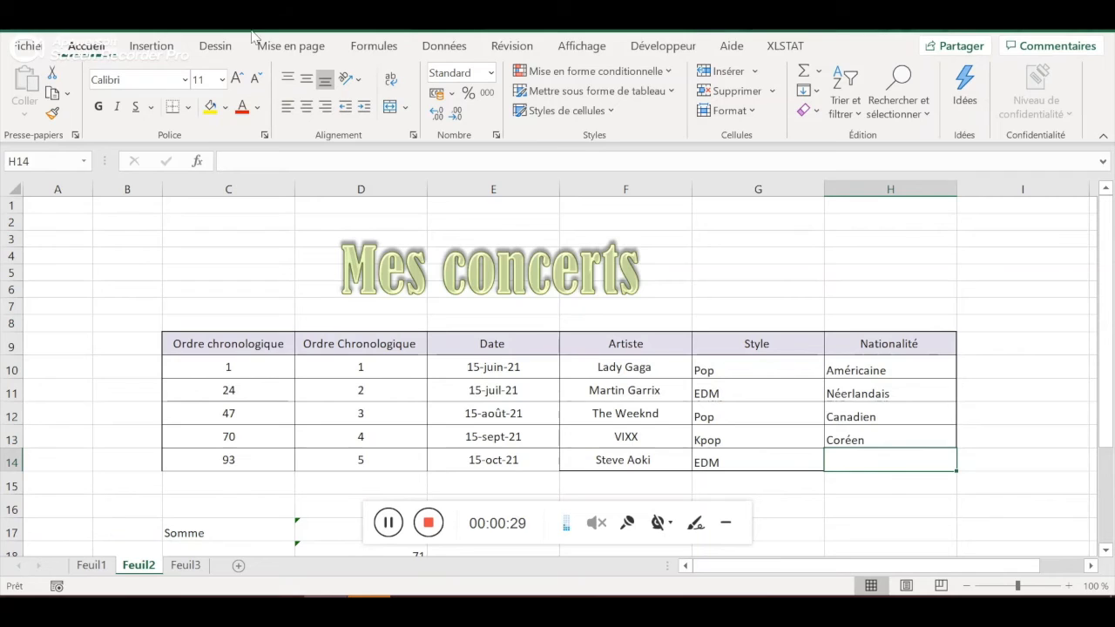
click(444, 48)
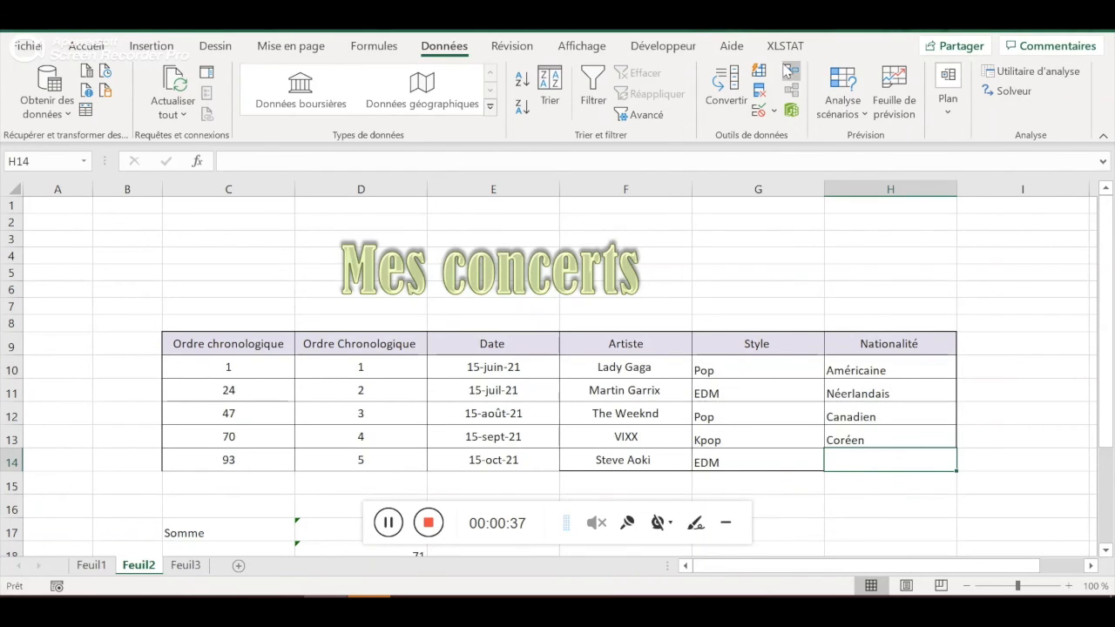
click(774, 115)
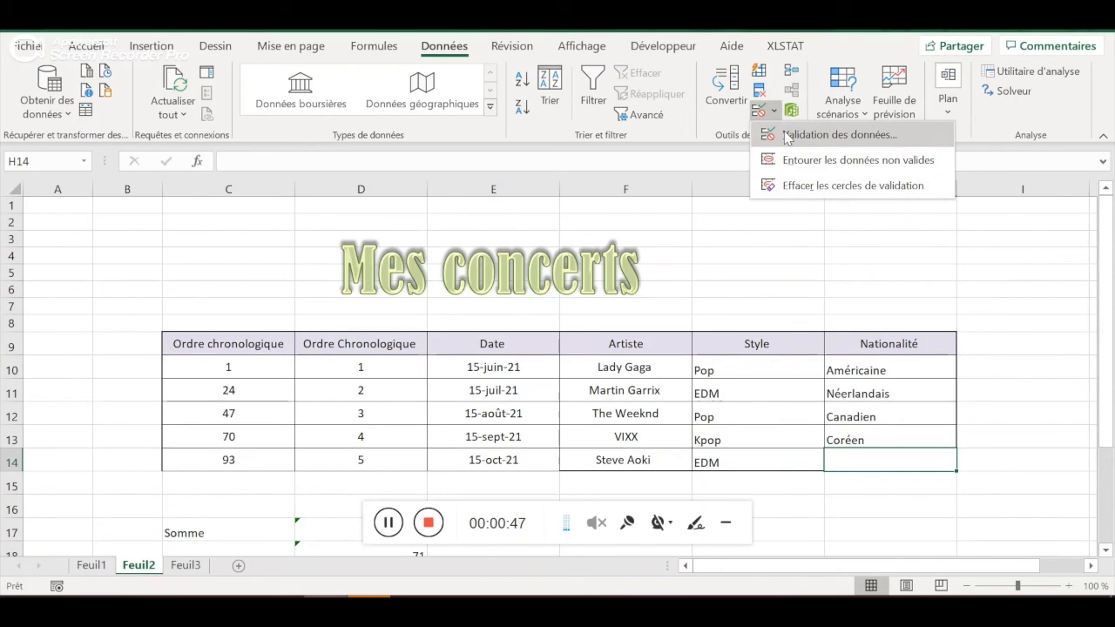
click(786, 135)
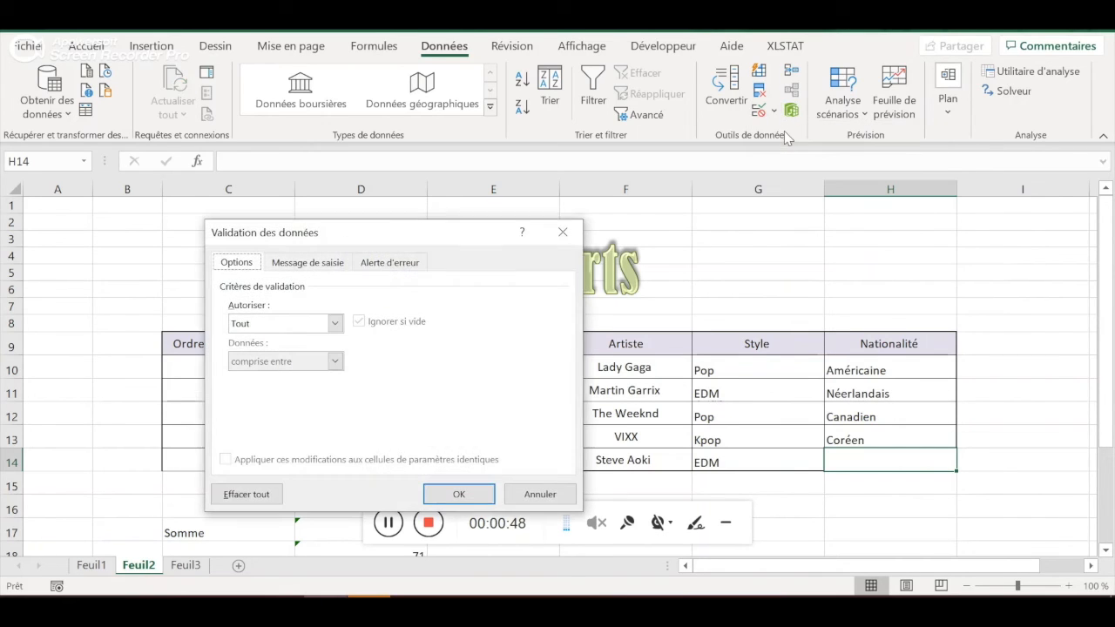
click(325, 327)
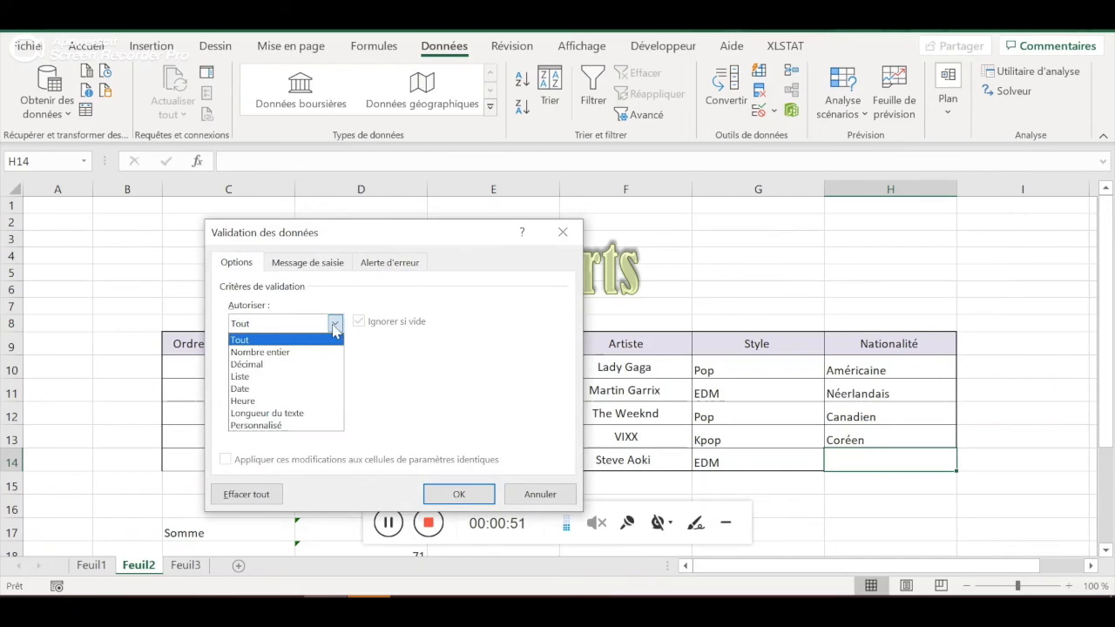
click(252, 378)
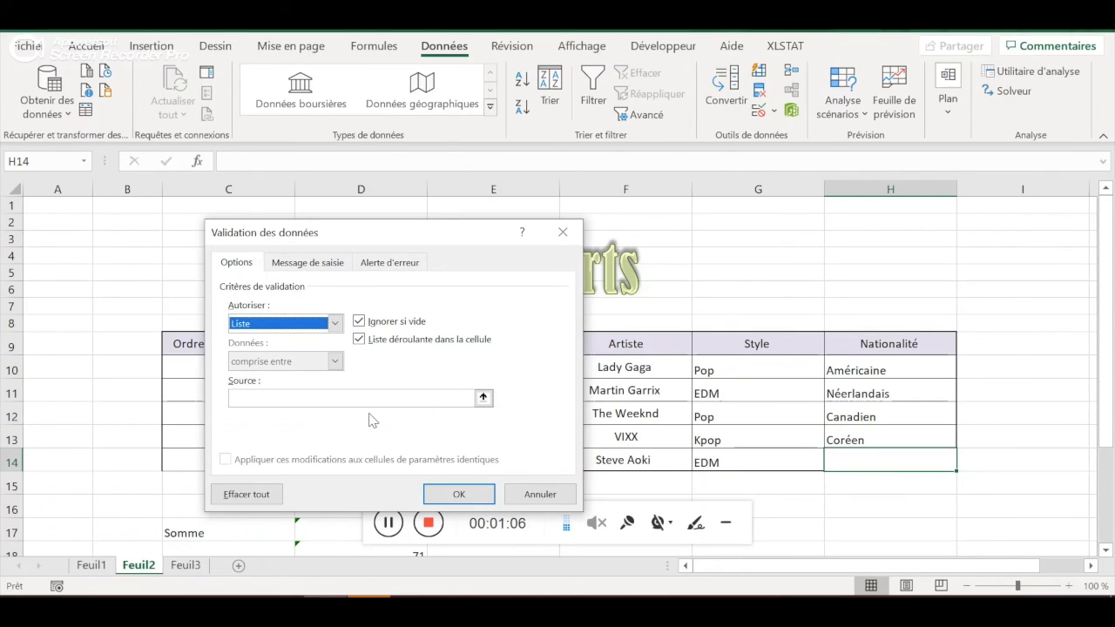
- Set the validation list's source to =$H$10:$H$13, the nationalities already entered, and apply the rule to H14
click(483, 397)
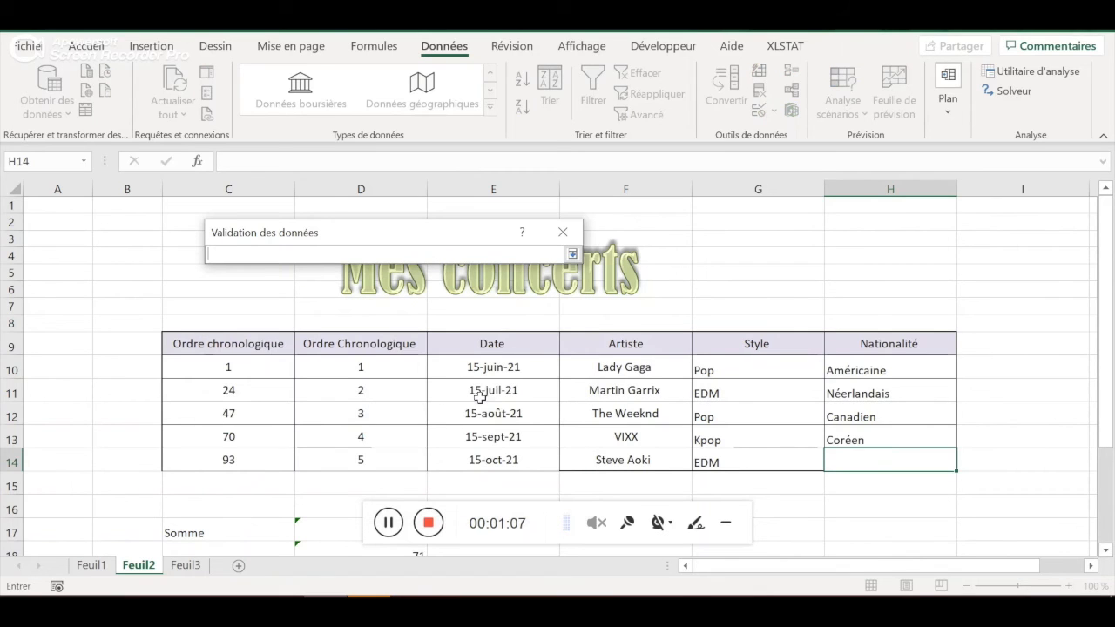
drag(852, 370, 855, 440)
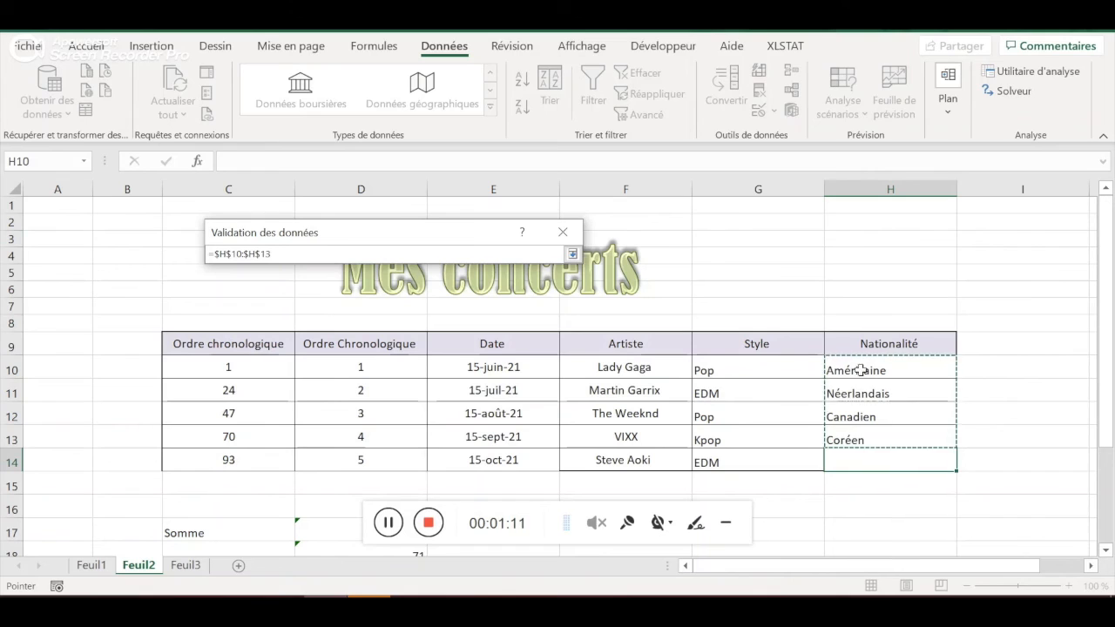
click(573, 254)
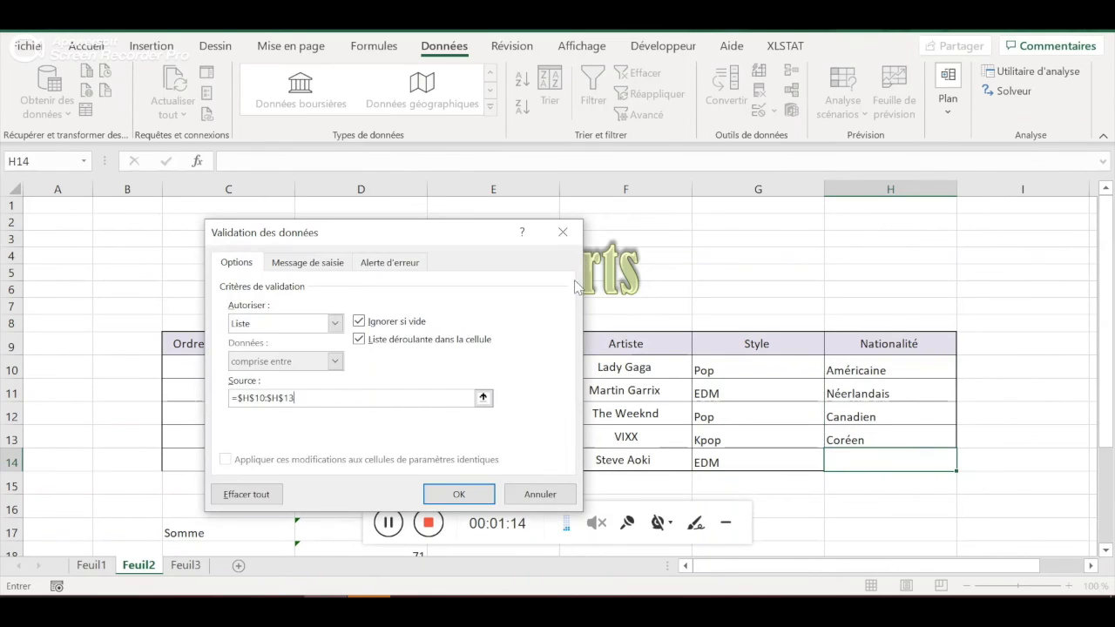
click(459, 495)
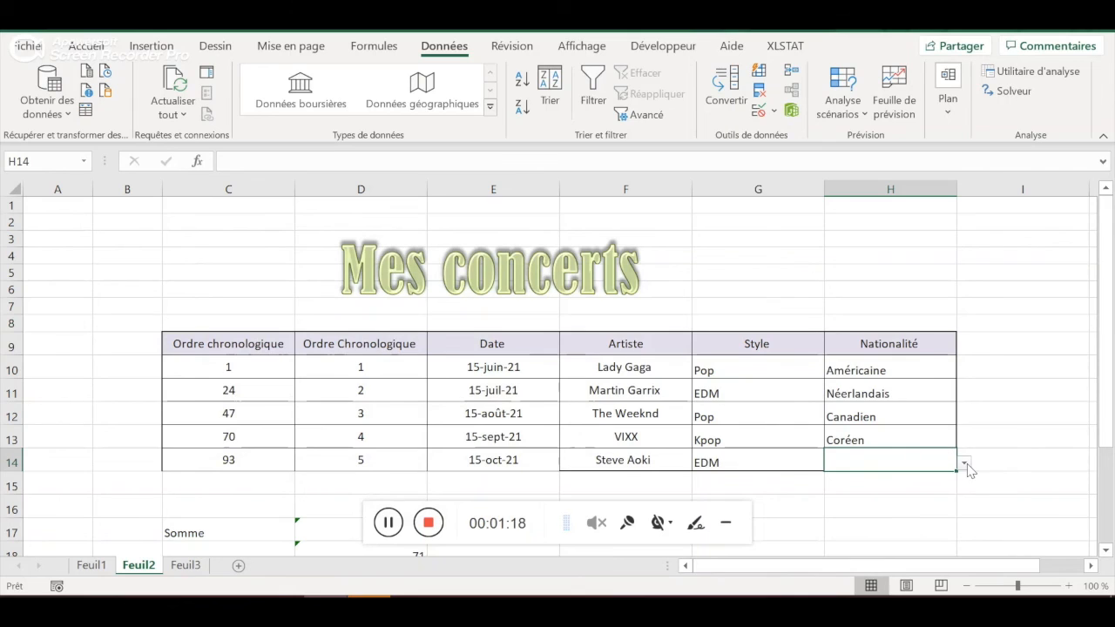
- Fill the Nationalité cell H14 with Américaine from its drop-down list
scroll(965, 466, down, 3)
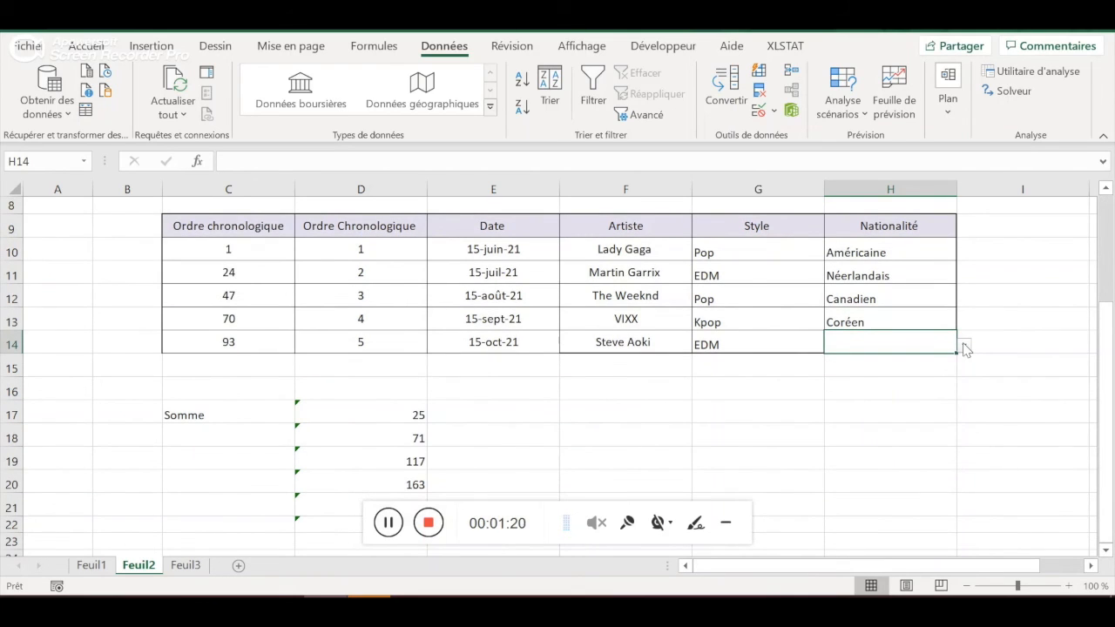
click(964, 347)
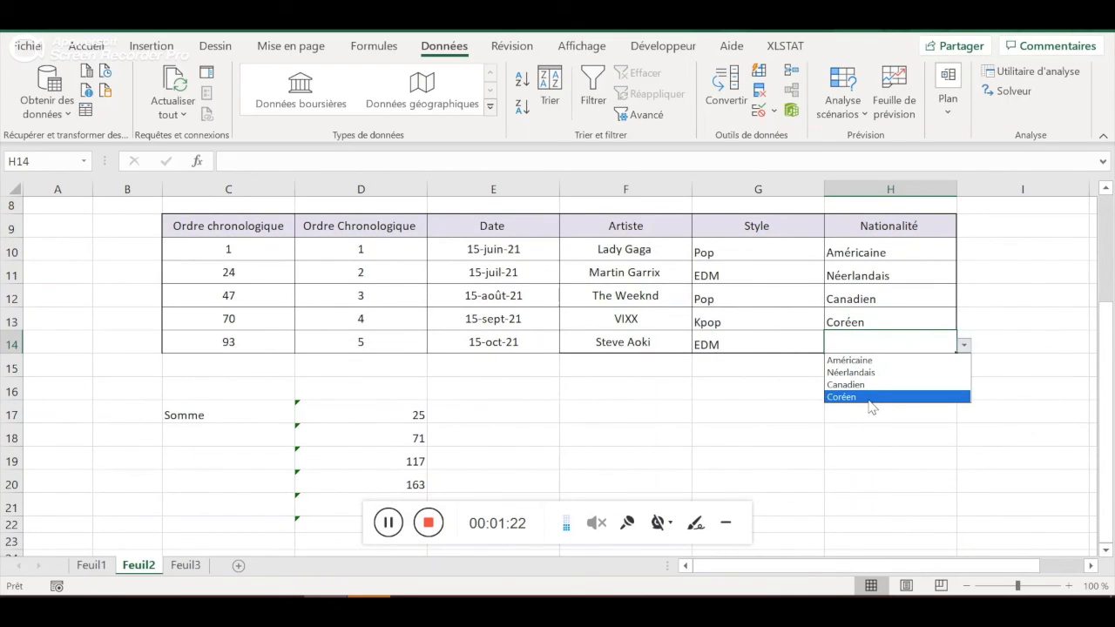
click(846, 361)
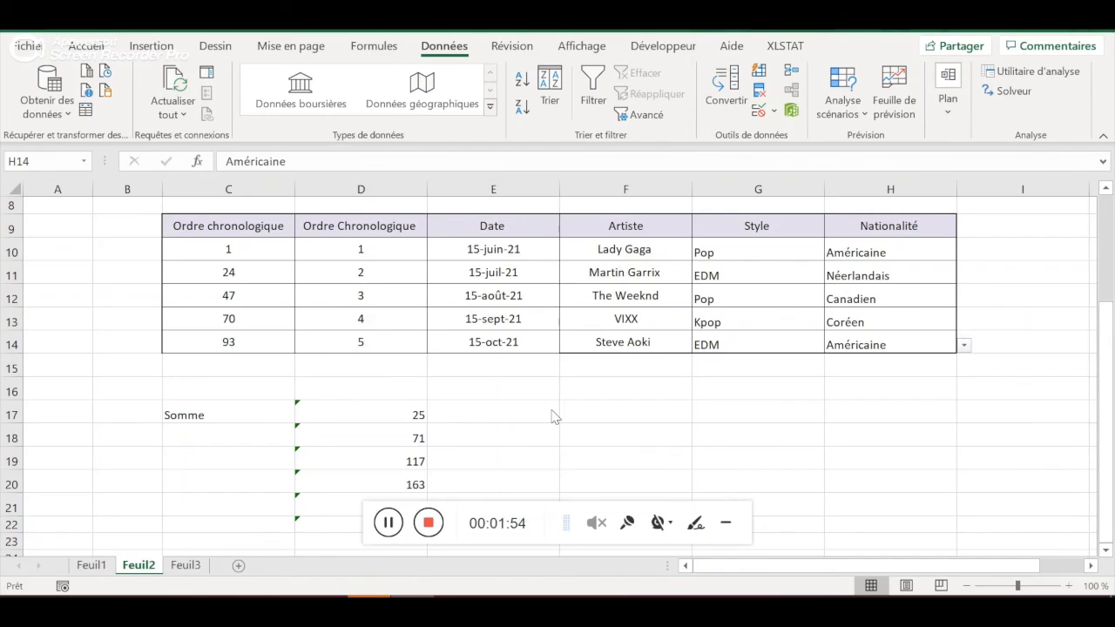
scroll(552, 416, up, 3)
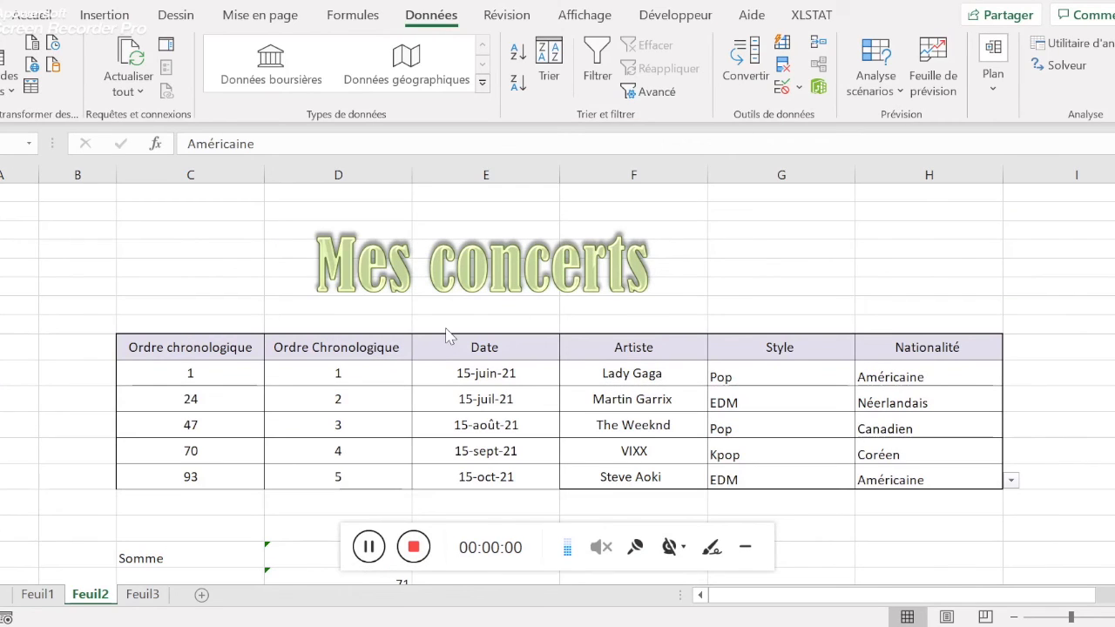
scroll(446, 337, down, 2)
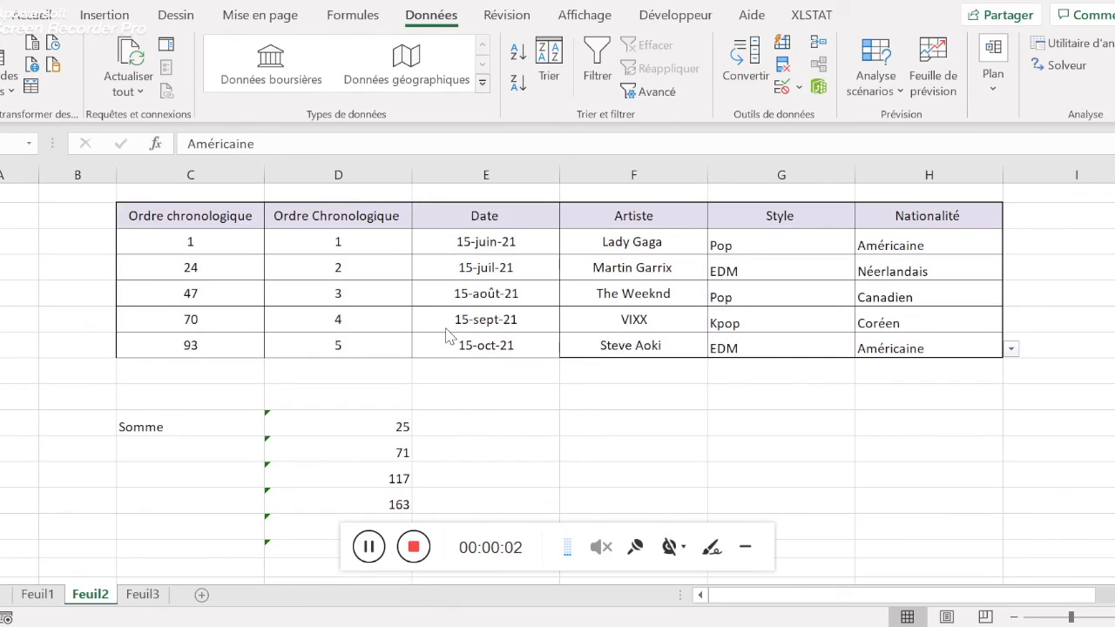